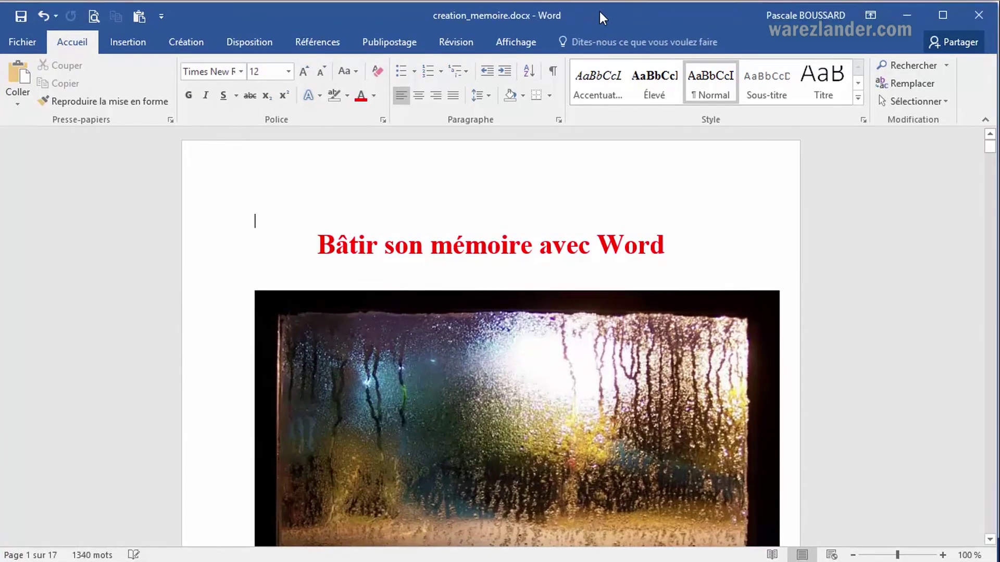
# - Examine the headers and footers on the cover page, the SOMMAIRE page and the page that follows
pyautogui.scroll(-15, 528, 216)
pyautogui.scroll(-3, 531, 225)
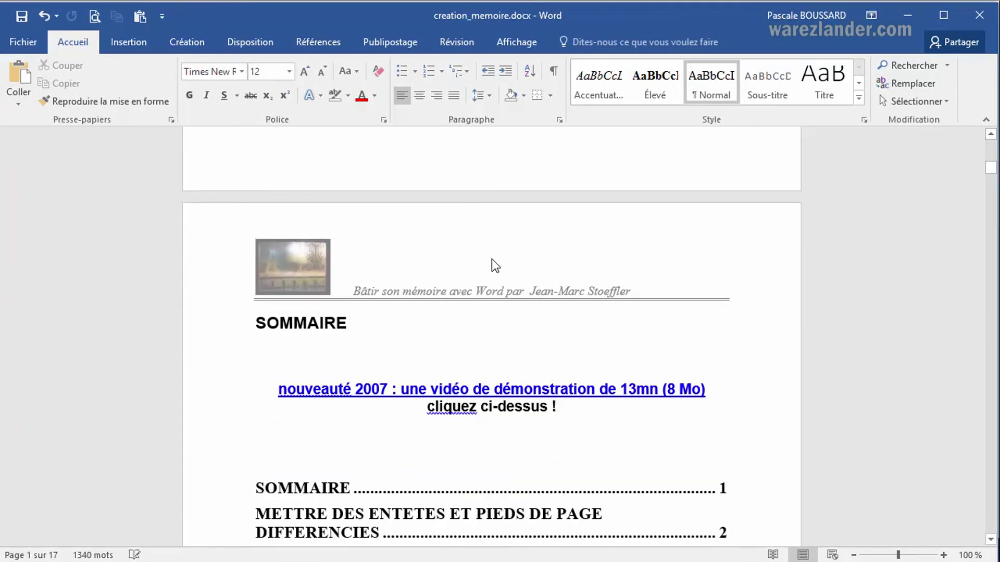
pyautogui.scroll(-1, 348, 259)
pyautogui.scroll(-15, 348, 259)
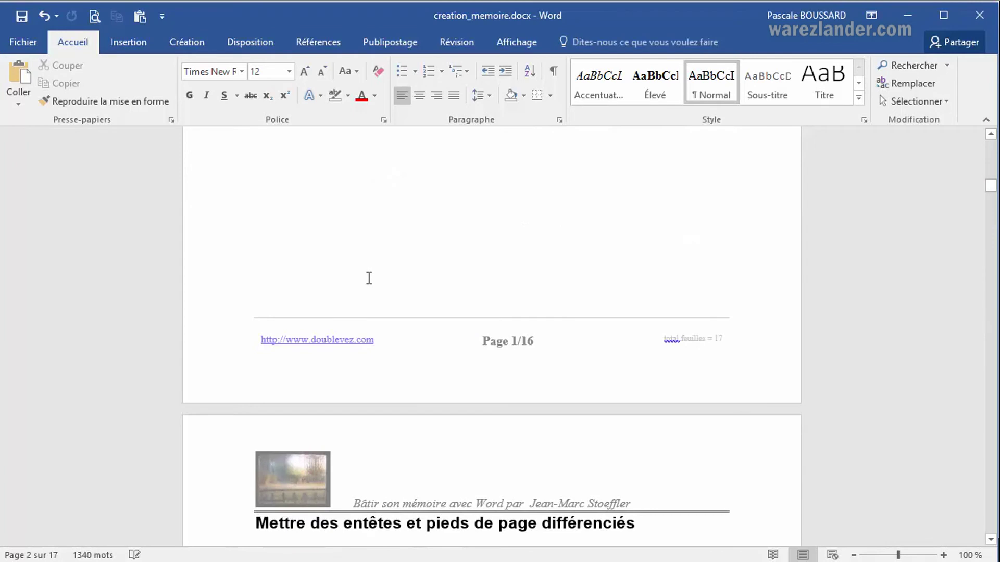
pyautogui.scroll(12, 396, 286)
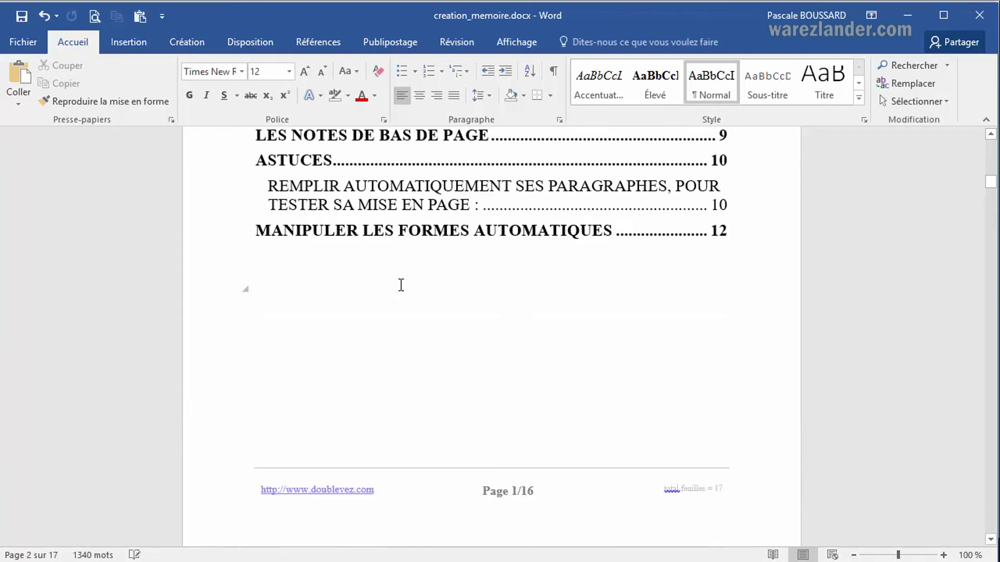
pyautogui.scroll(4, 400, 285)
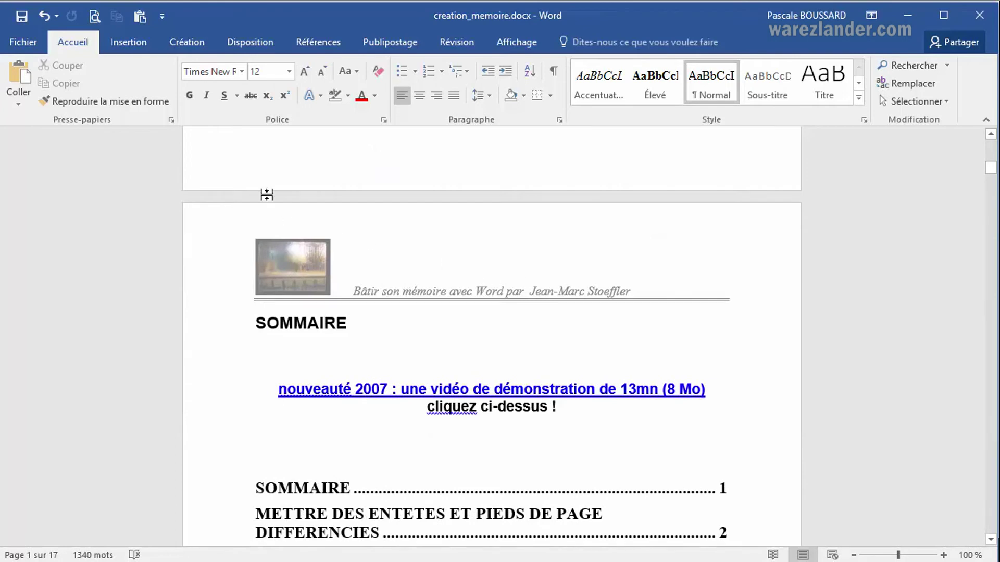
# - Open the existing header for editing, compare the Section 1 and Section 2 headers, and close header editing
pyautogui.click(129, 41)
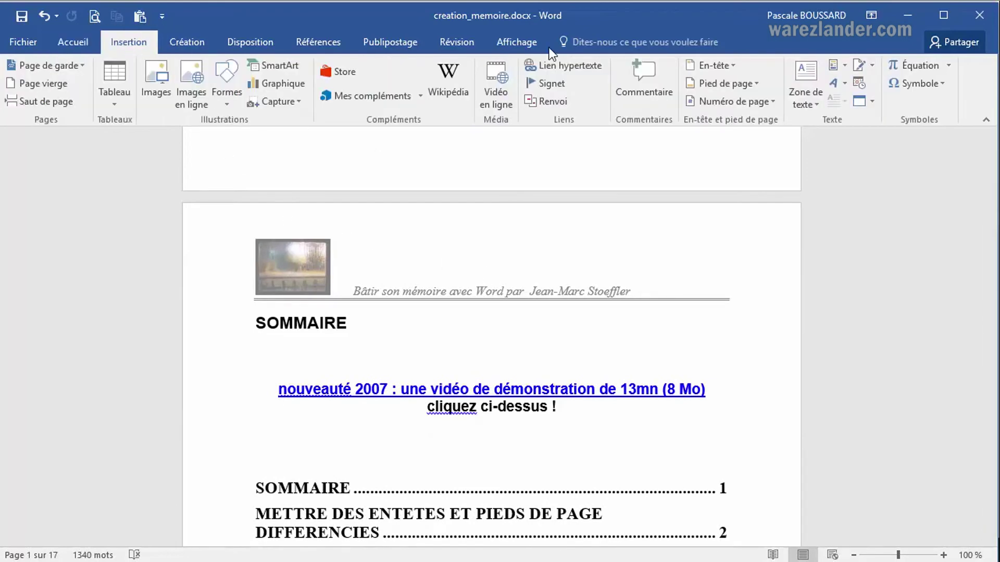
pyautogui.click(698, 65)
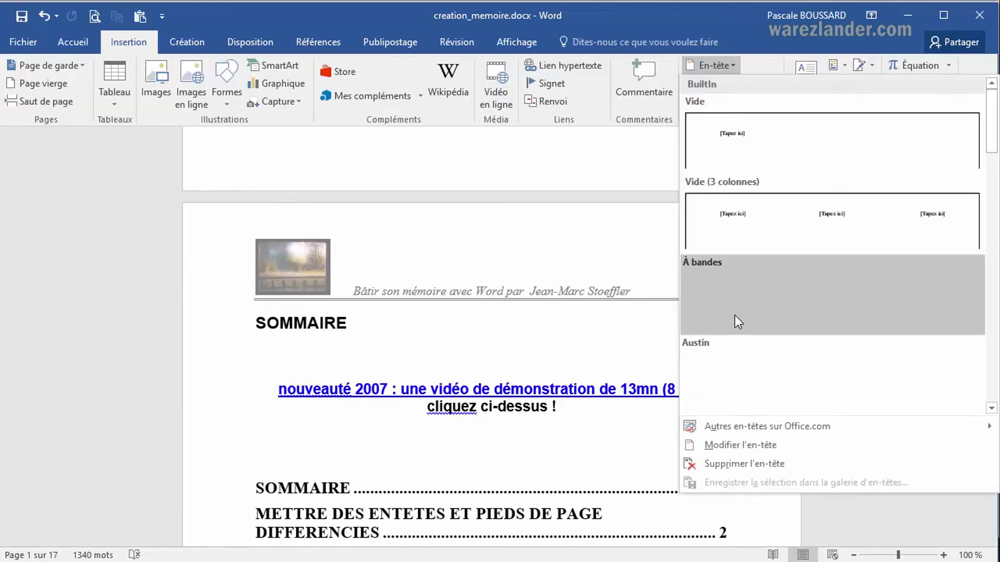
pyautogui.click(729, 445)
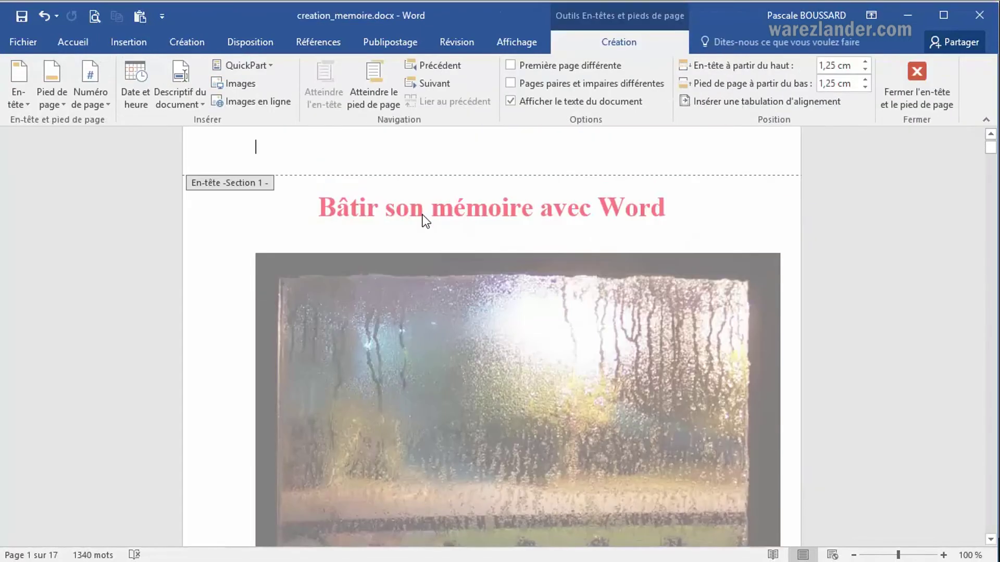
pyautogui.click(429, 83)
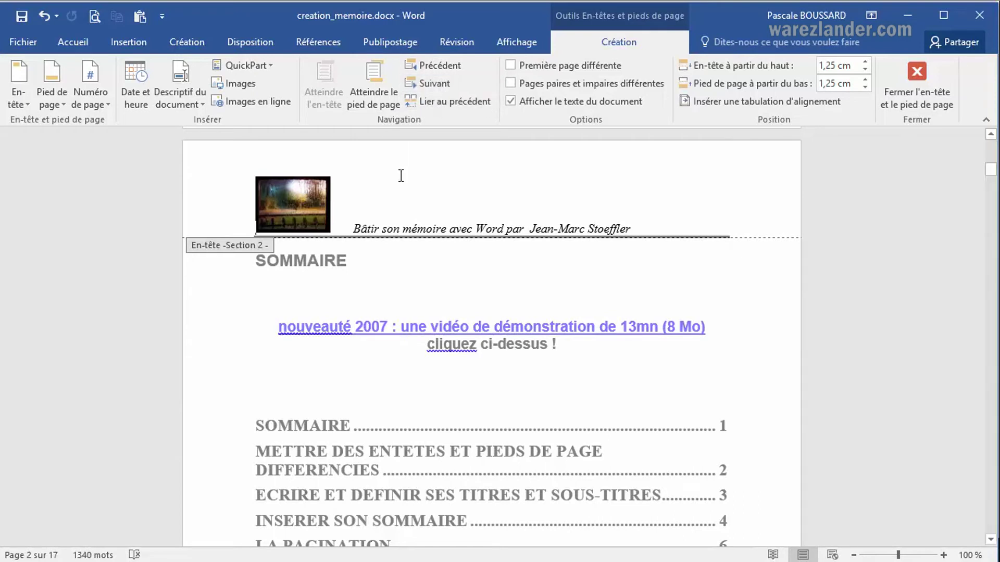
pyautogui.click(419, 65)
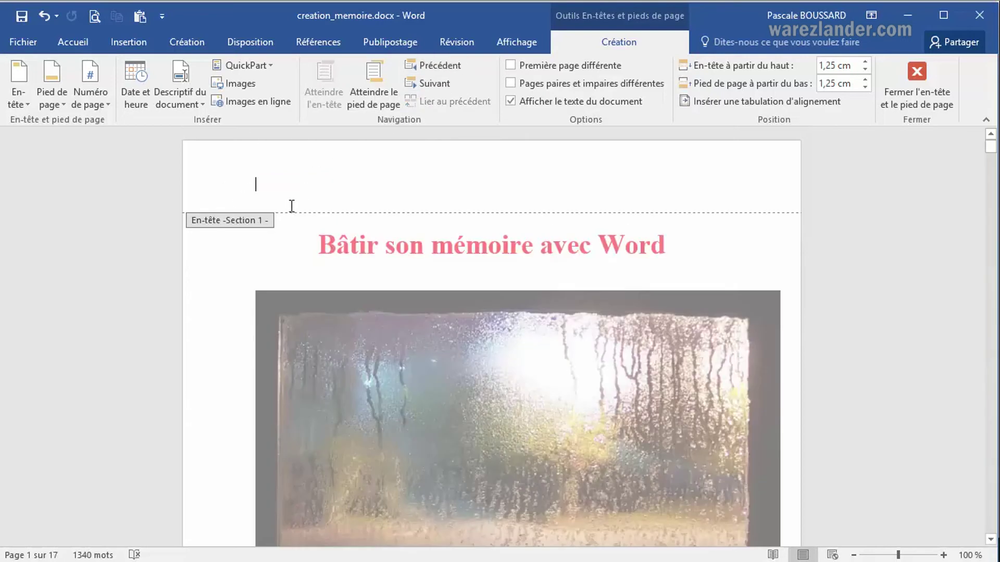
pyautogui.click(432, 85)
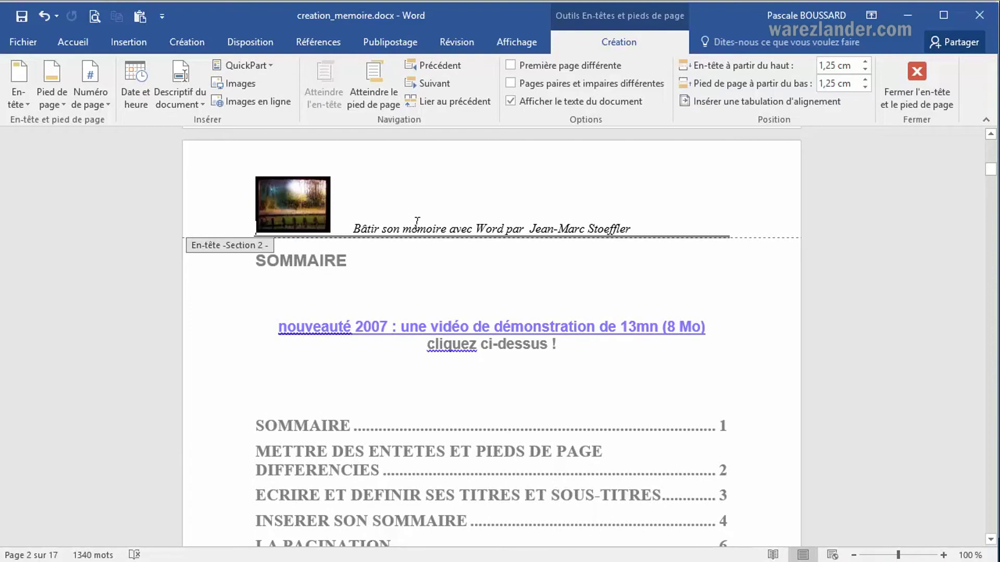
pyautogui.click(914, 79)
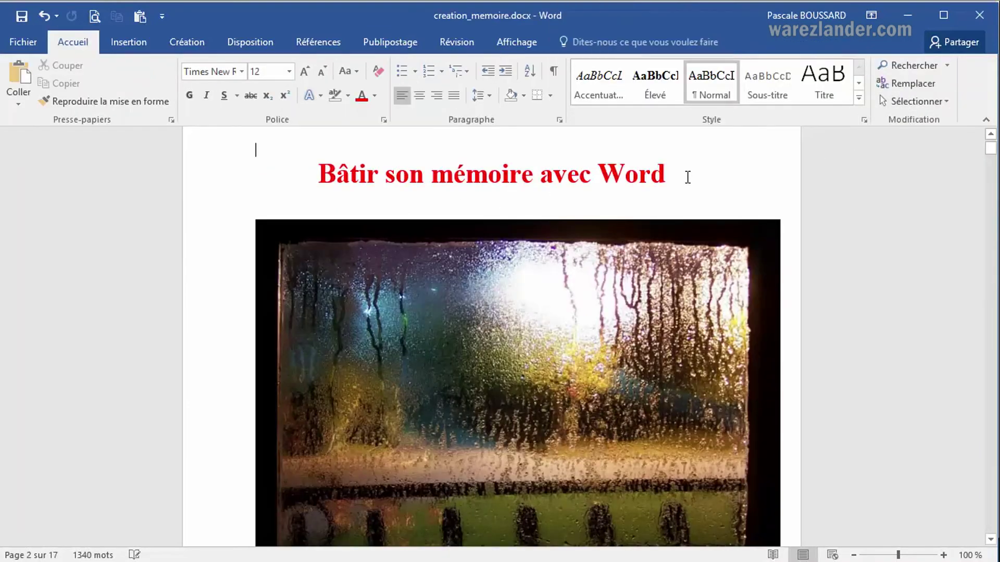
# - Open the cover page's footer for editing and go on to the Section 2 footer
pyautogui.click(117, 41)
pyautogui.click(754, 83)
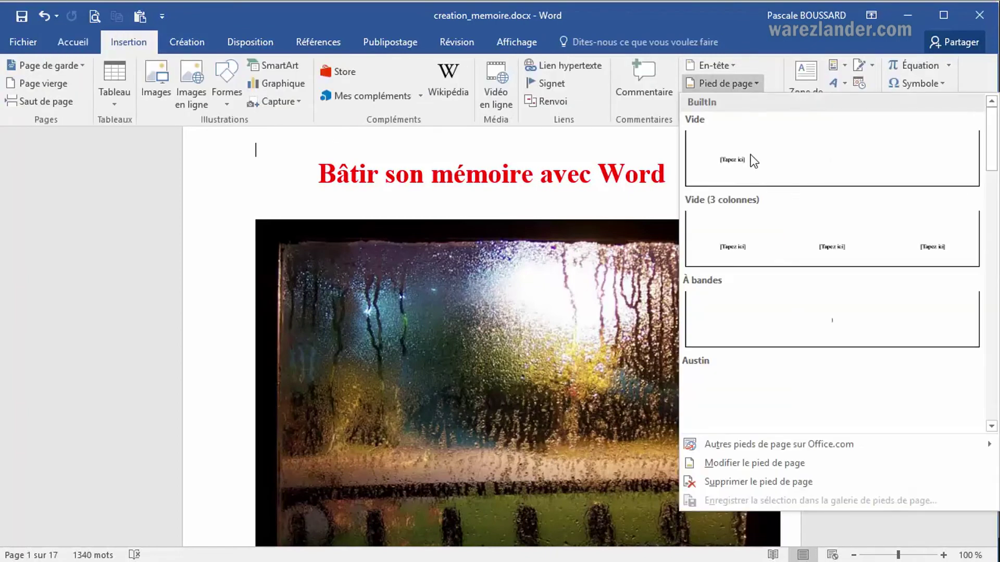
pyautogui.click(725, 464)
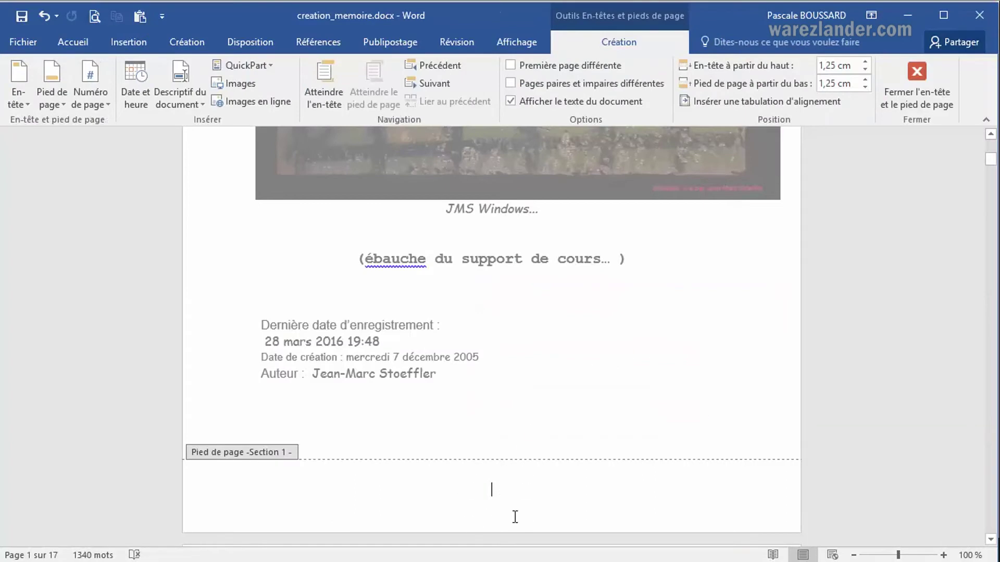
pyautogui.click(433, 88)
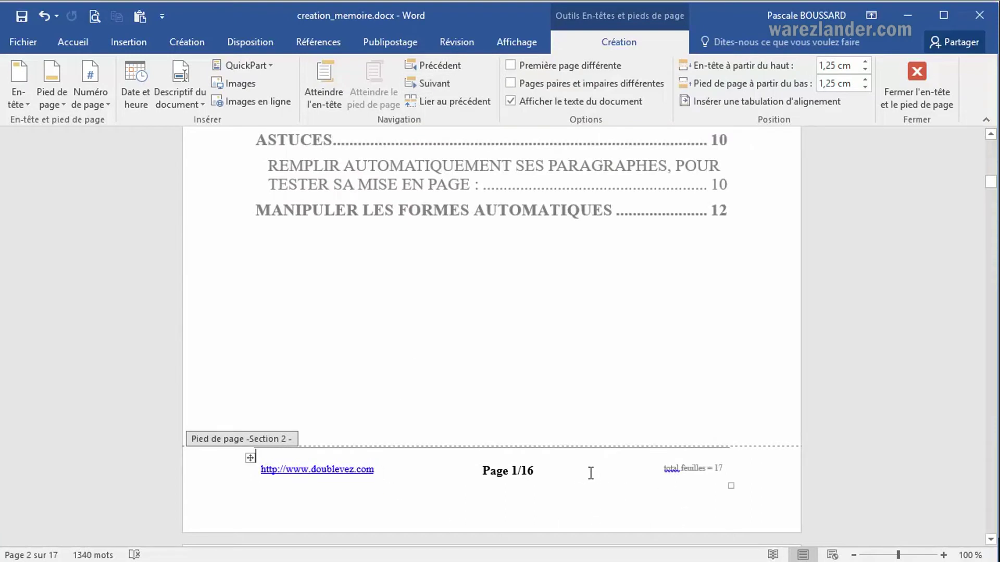
pyautogui.moveTo(664, 467); pyautogui.dragTo(708, 468)
# - Switch back and forth between the Section 2 header and footer, ending in the footer
pyautogui.click(331, 86)
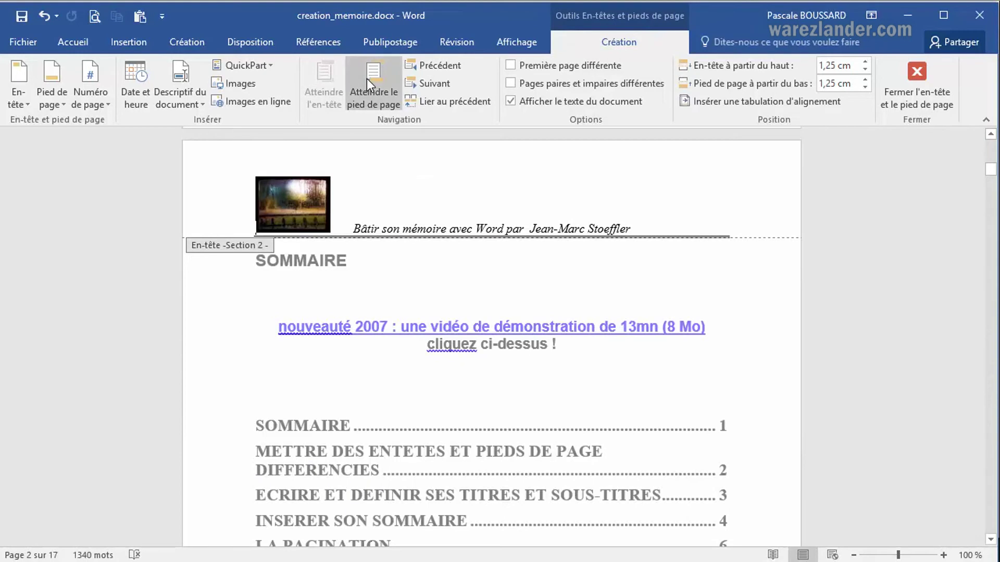
pyautogui.click(366, 80)
pyautogui.click(312, 83)
pyautogui.click(367, 80)
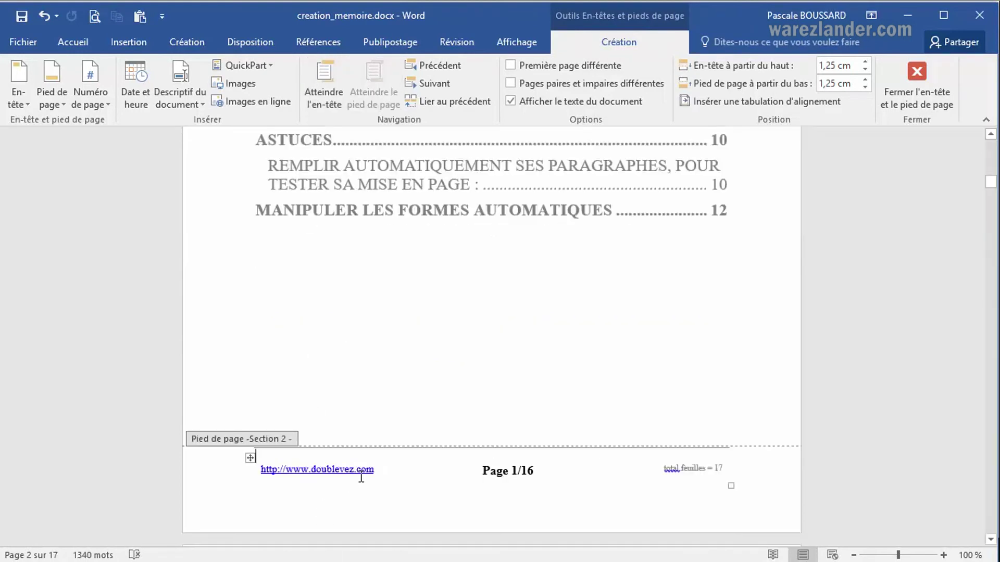
# - Replace the web link in the Section 2 footer with the date and time in the format 28/03/2016 20:03
pyautogui.moveTo(378, 469); pyautogui.dragTo(284, 469)
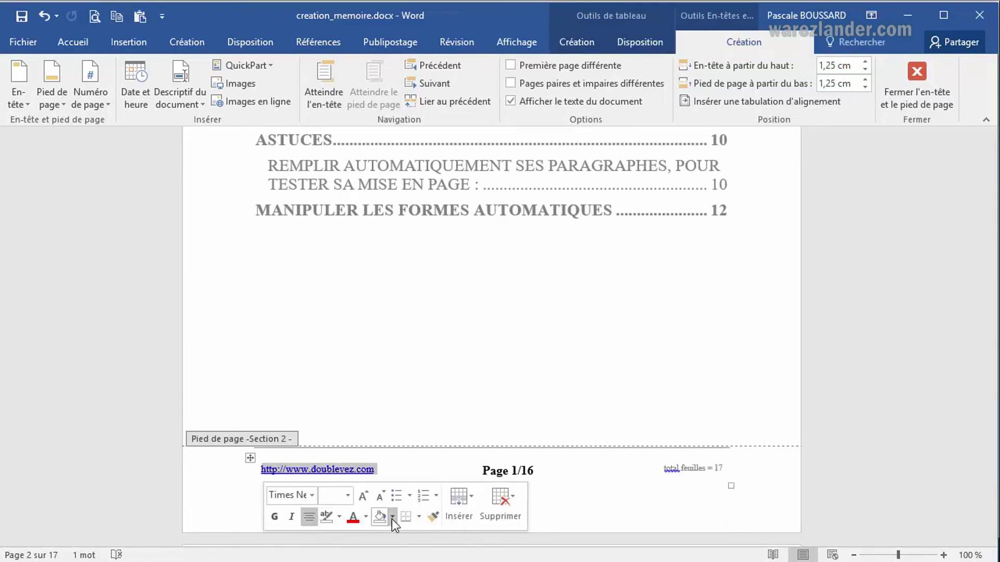
pyautogui.press('Delete')
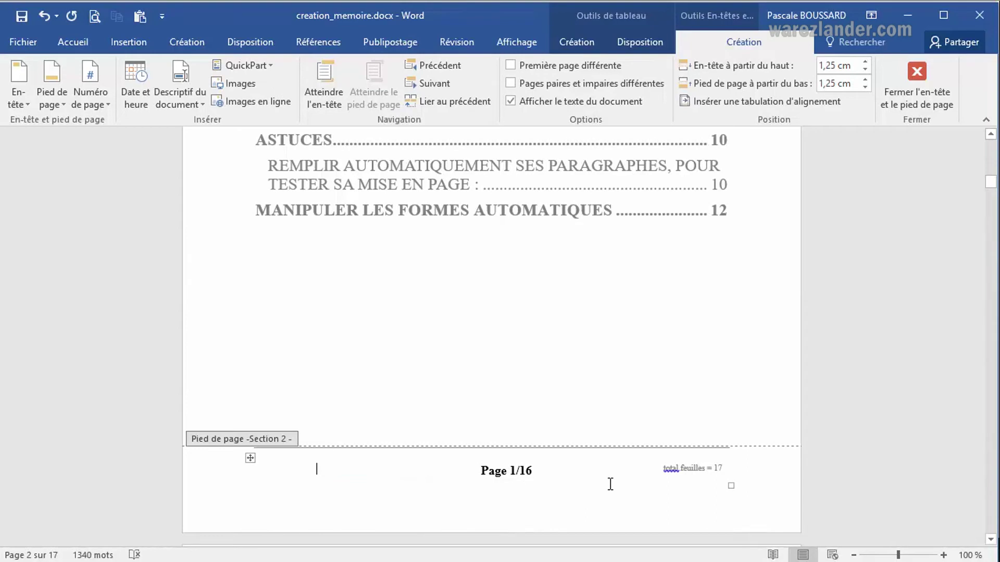
pyautogui.click(123, 92)
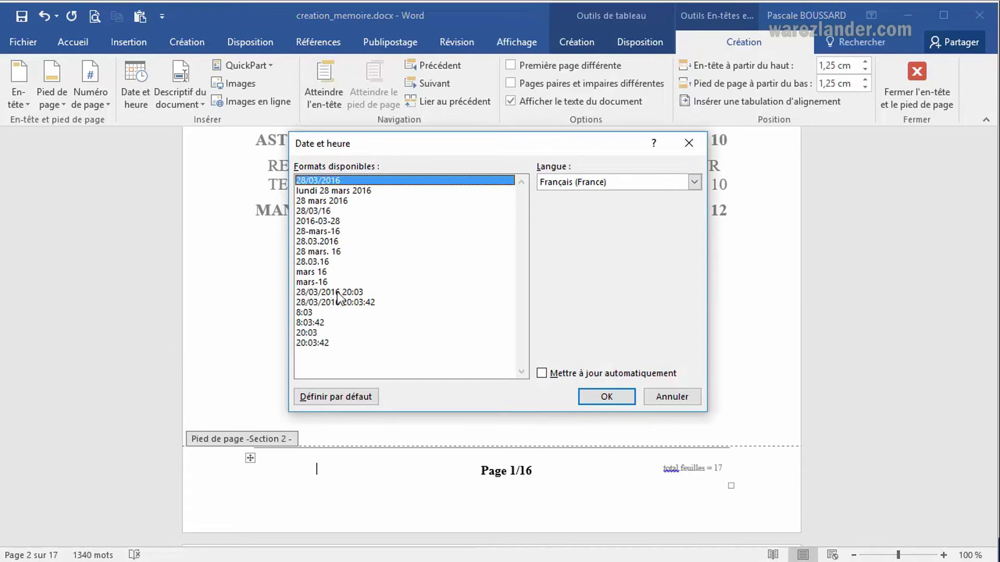
pyautogui.click(336, 294)
pyautogui.click(607, 396)
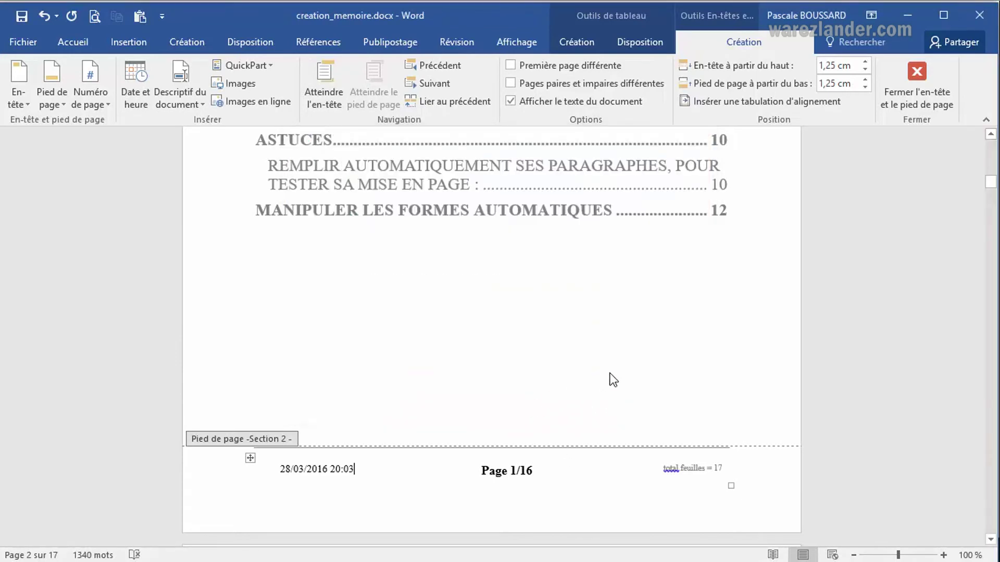
# - Insert the document's Auteur property at the end of the Section 2 header text
pyautogui.scroll(10, 611, 373)
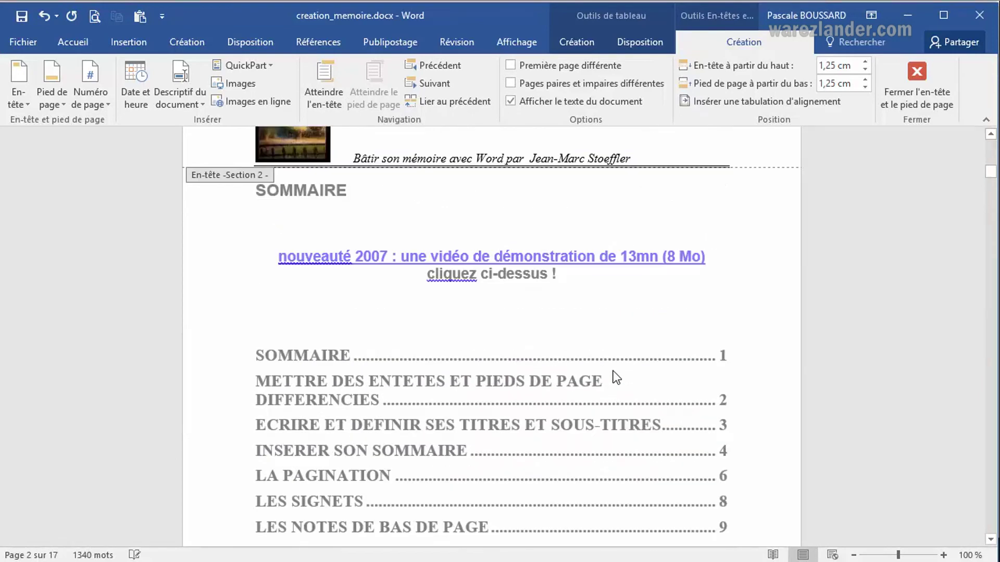
pyautogui.scroll(4, 614, 371)
pyautogui.click(648, 307)
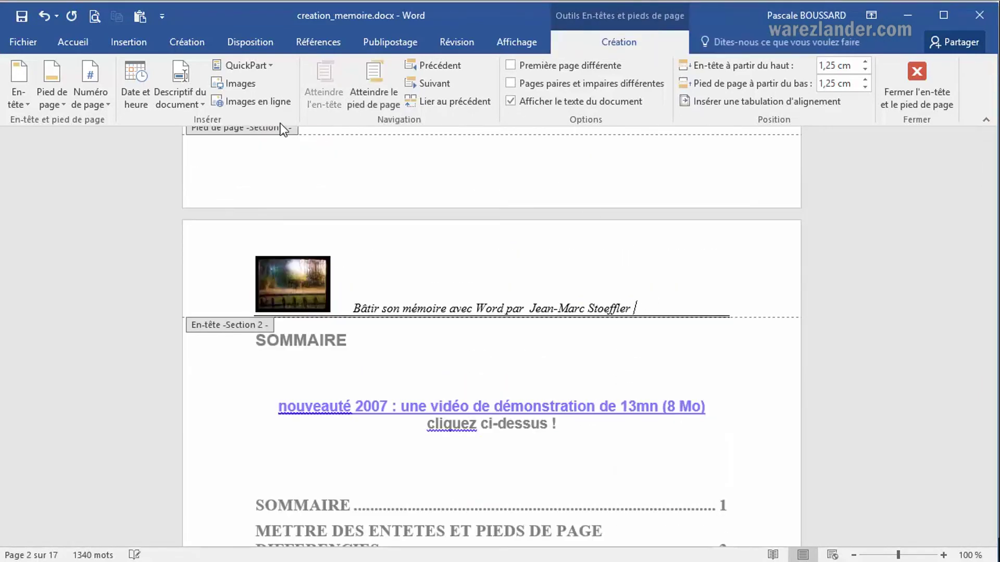
pyautogui.click(180, 89)
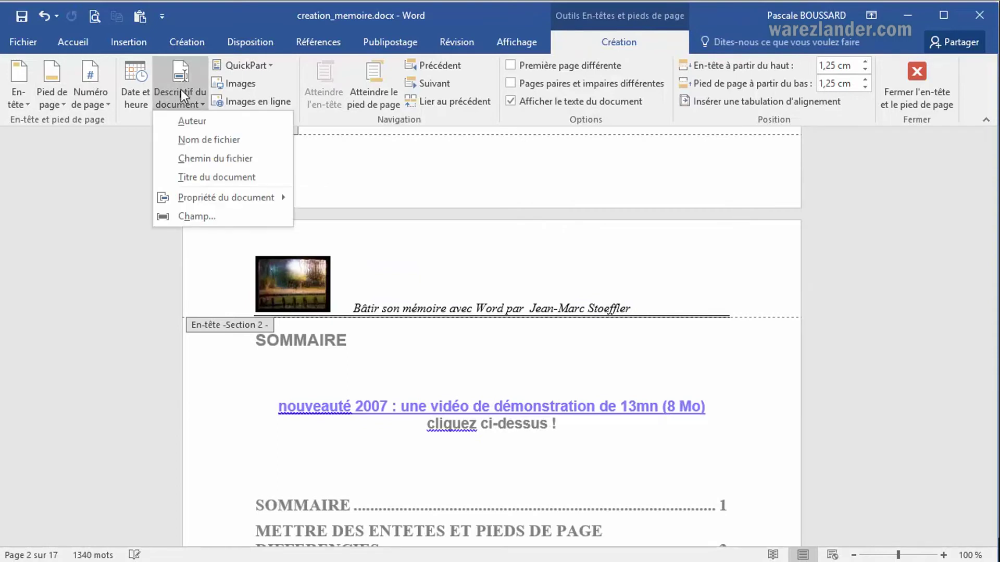
pyautogui.click(202, 124)
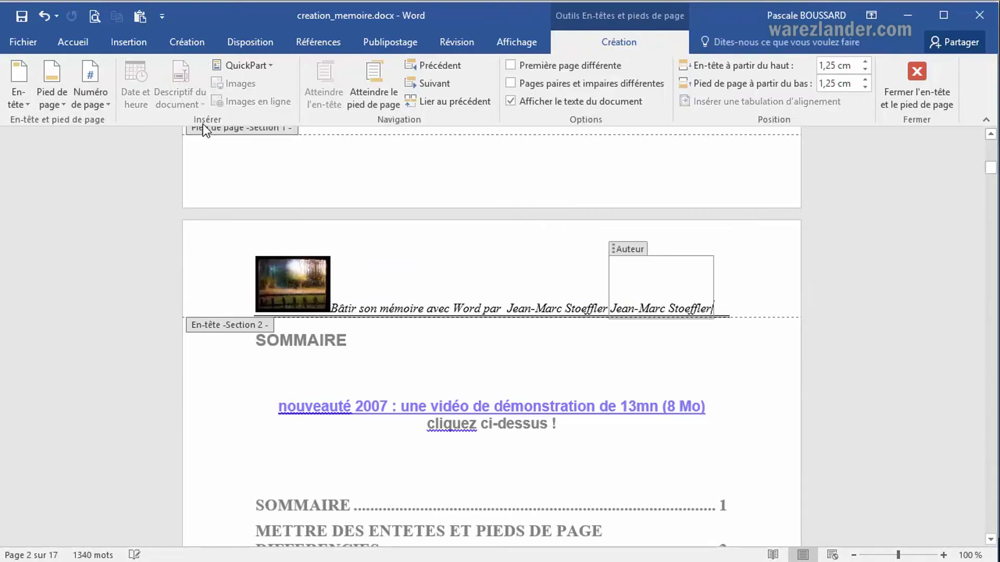
# - Delete the original author name that precedes the inserted Auteur property in the Section 2 header
pyautogui.click(520, 307)
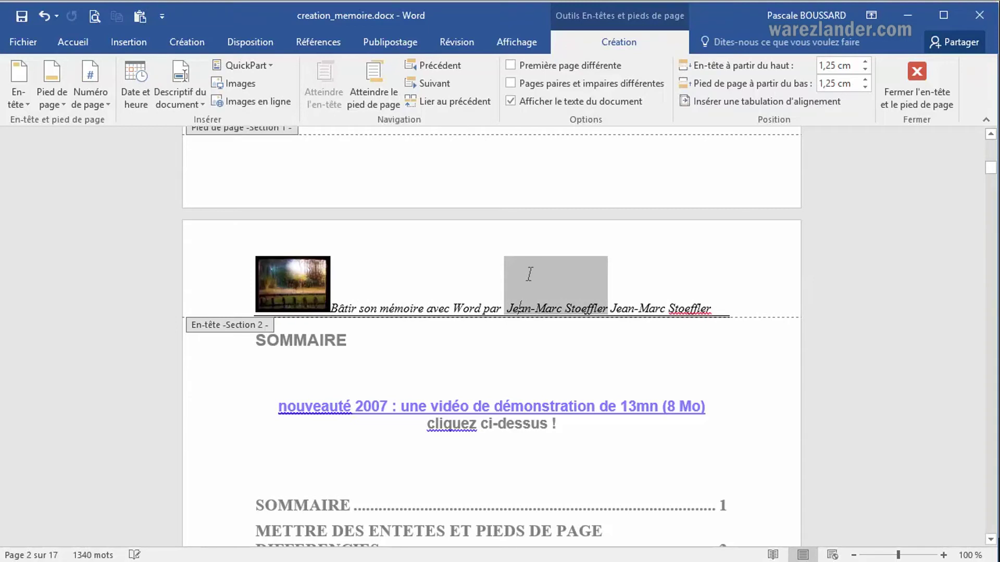
pyautogui.moveTo(509, 310); pyautogui.dragTo(610, 317)
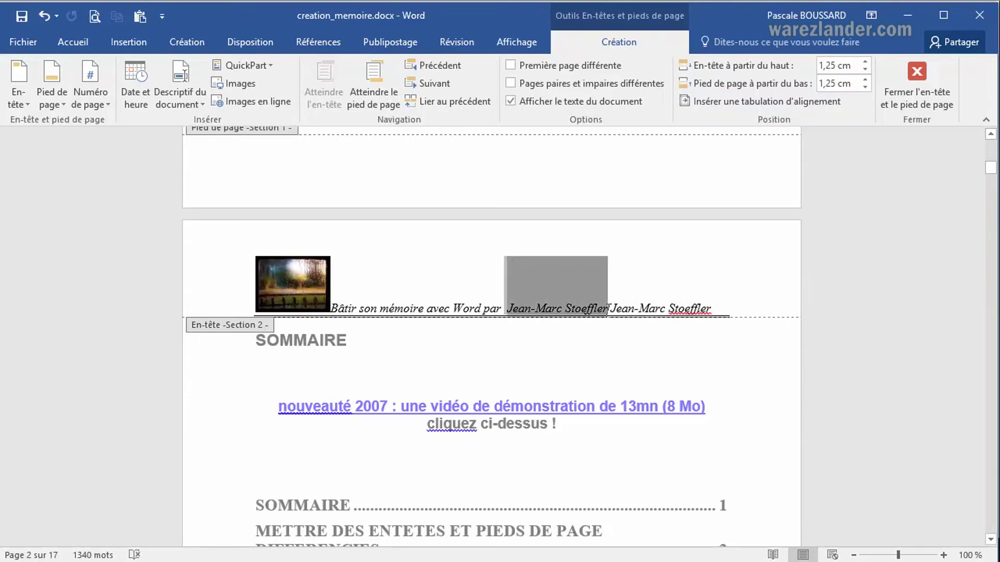
pyautogui.press('Delete')
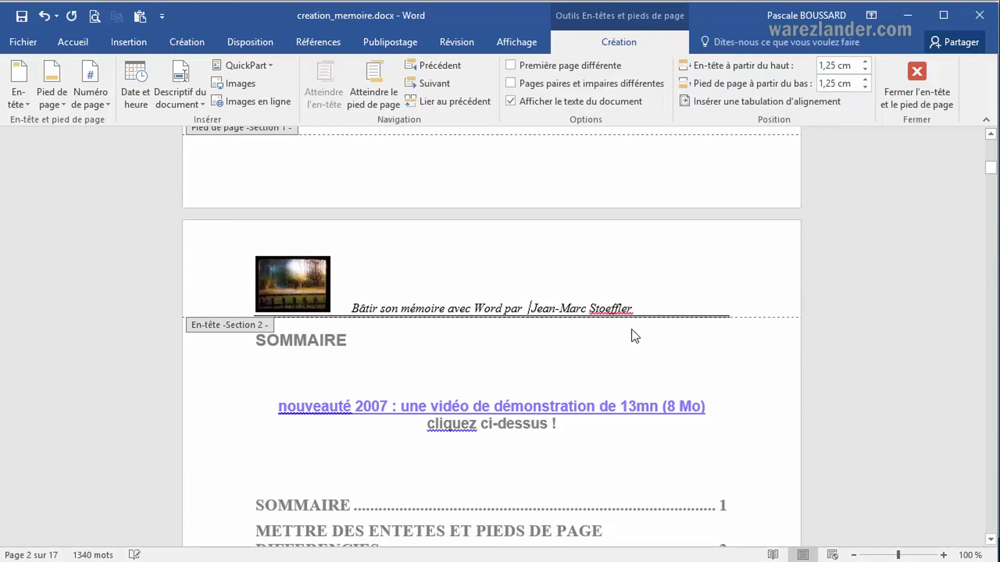
# - Check the title and author fields in the Section 2 header, and close header and footer editing
pyautogui.click(455, 245)
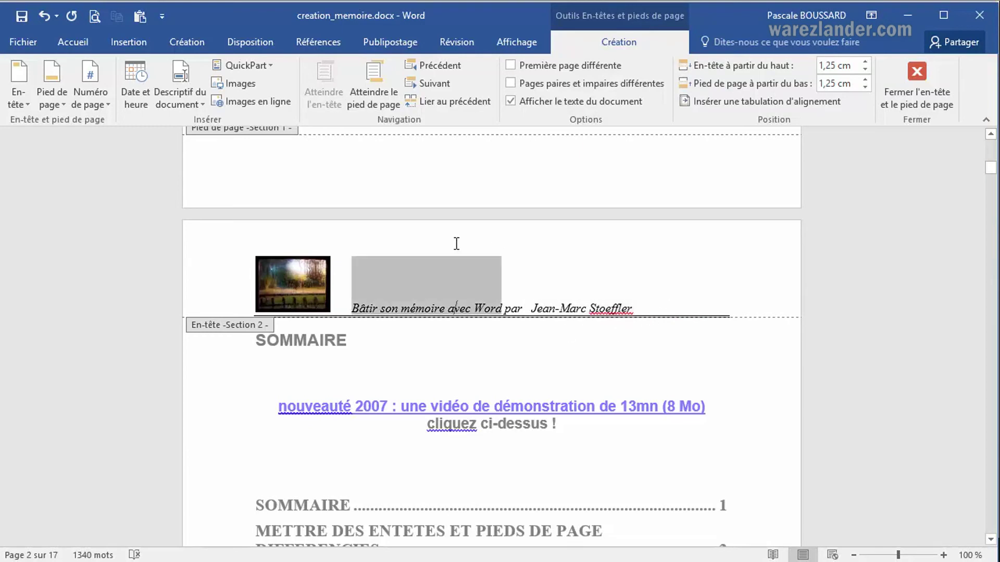
pyautogui.click(624, 252)
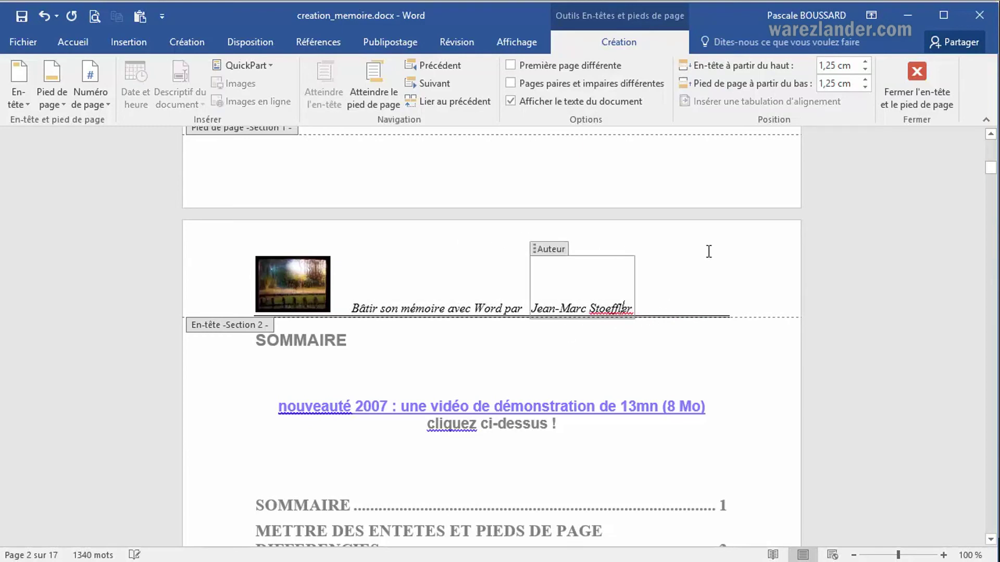
pyautogui.click(789, 255)
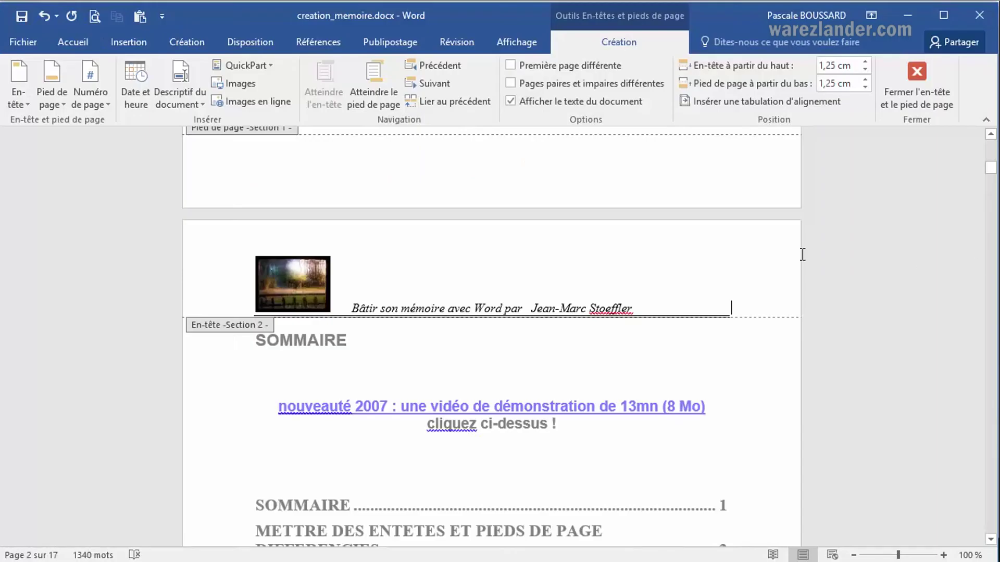
pyautogui.click(919, 86)
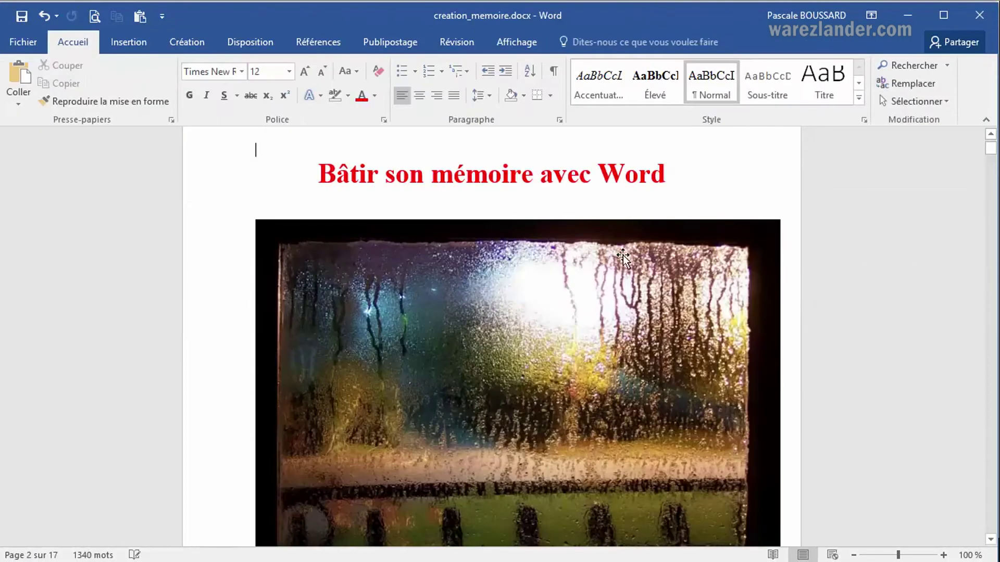
# - Remove the Section 2 header on the SOMMAIRE page with the Supprimer l'en-tête command
pyautogui.scroll(-12, 598, 215)
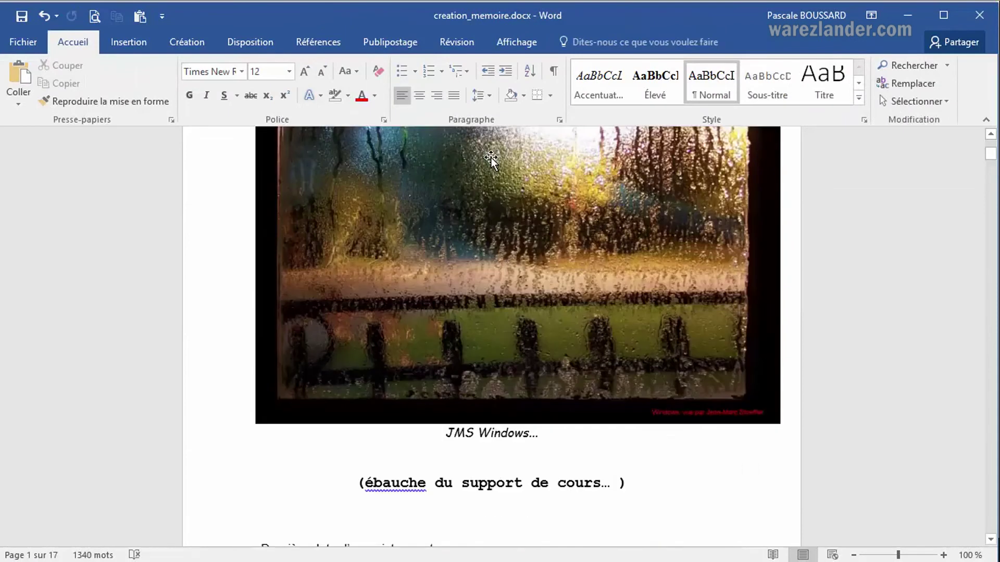
pyautogui.scroll(-5, 479, 176)
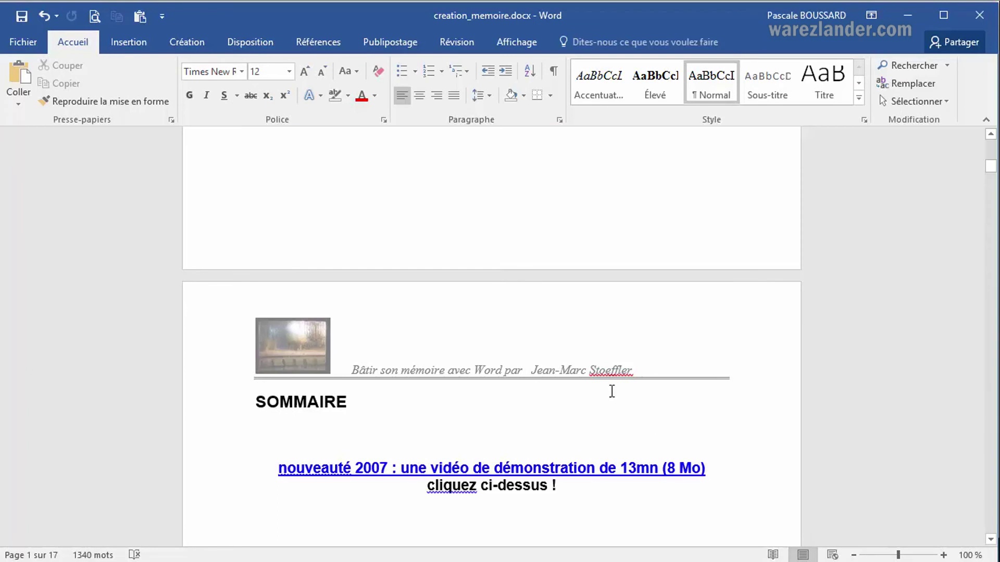
pyautogui.doubleClick(530, 368)
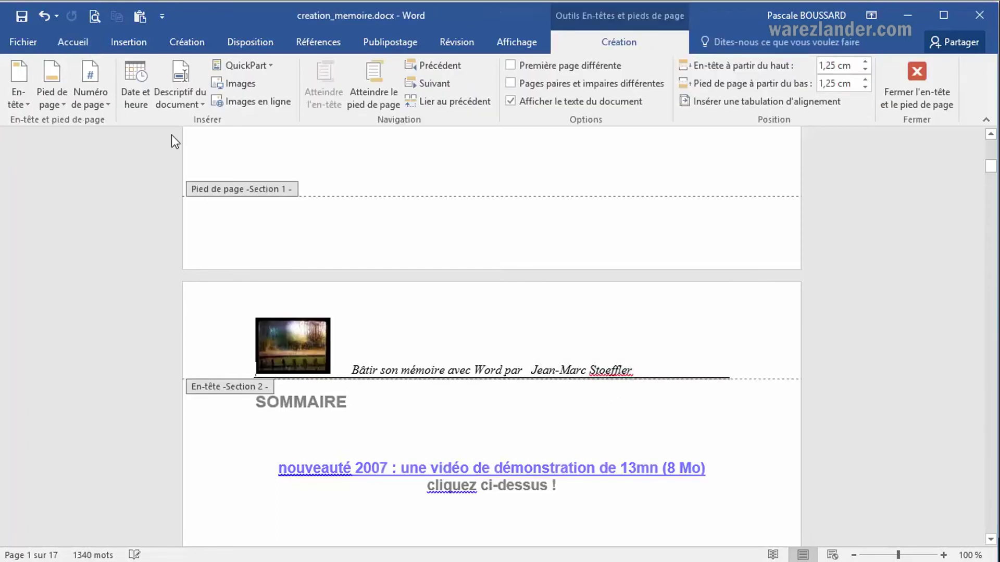
pyautogui.click(23, 104)
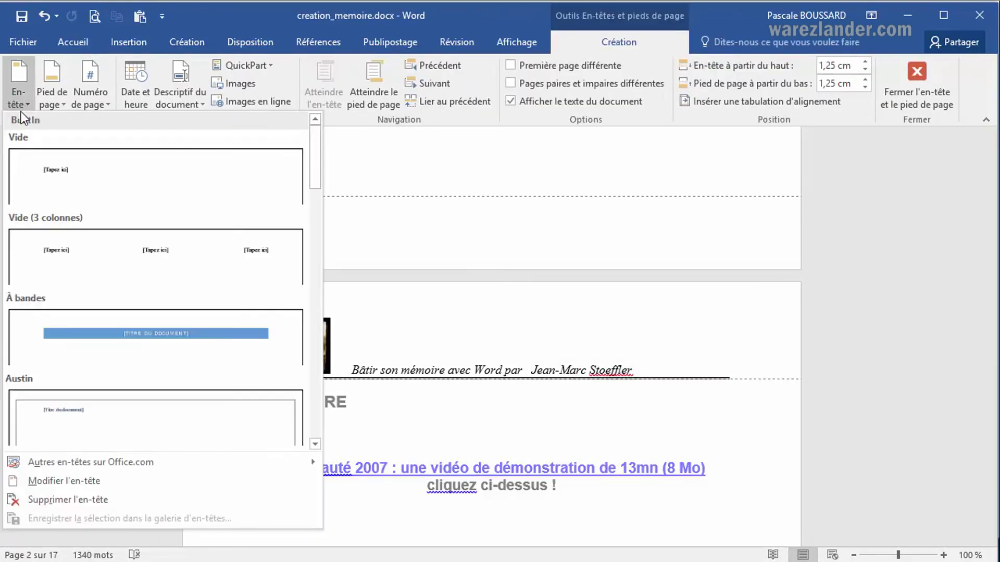
pyautogui.click(71, 499)
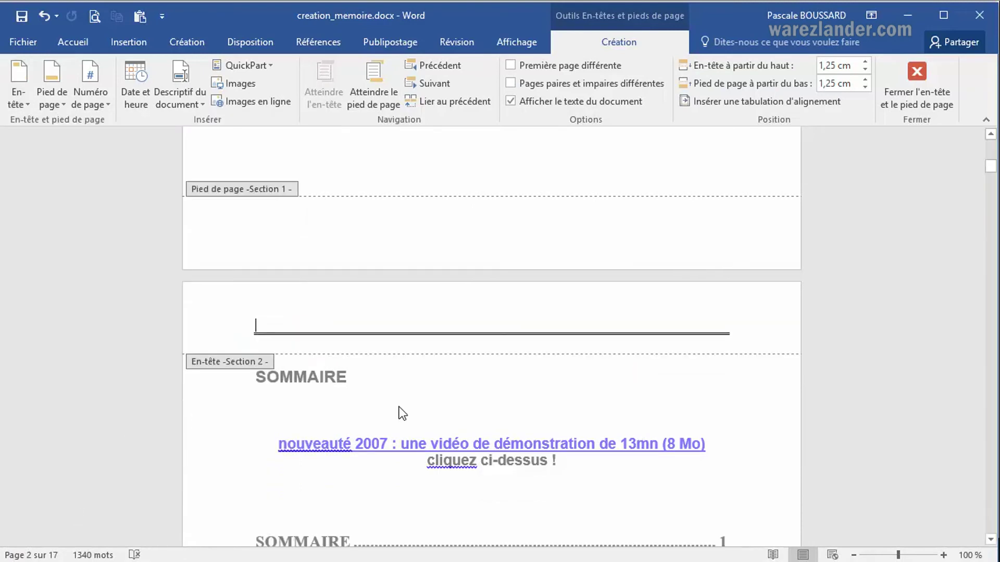
# - Remove the Section 2 footer containing the date and page number with the Supprimer le pied de page command
pyautogui.scroll(-12, 398, 407)
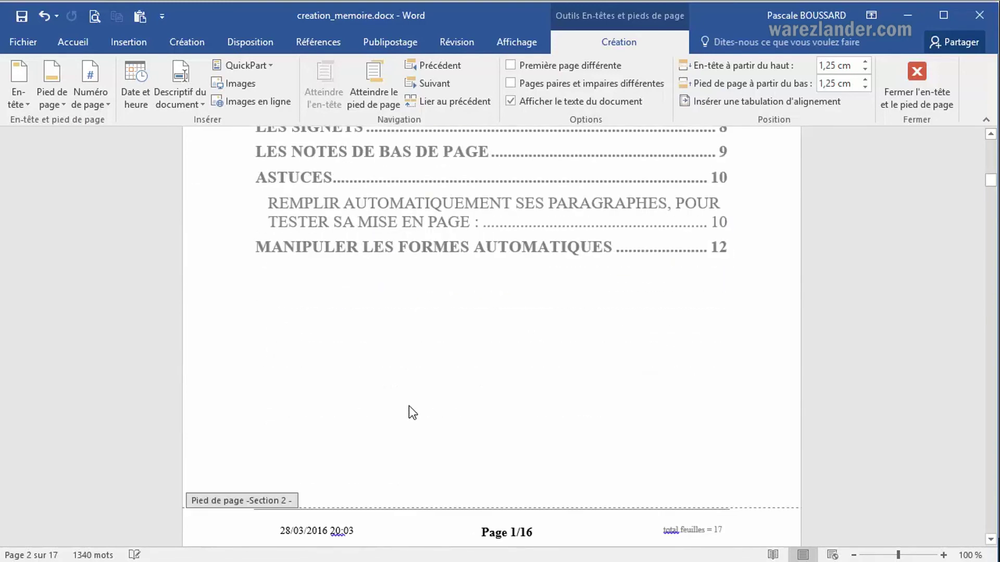
pyautogui.scroll(-3, 408, 405)
pyautogui.click(405, 385)
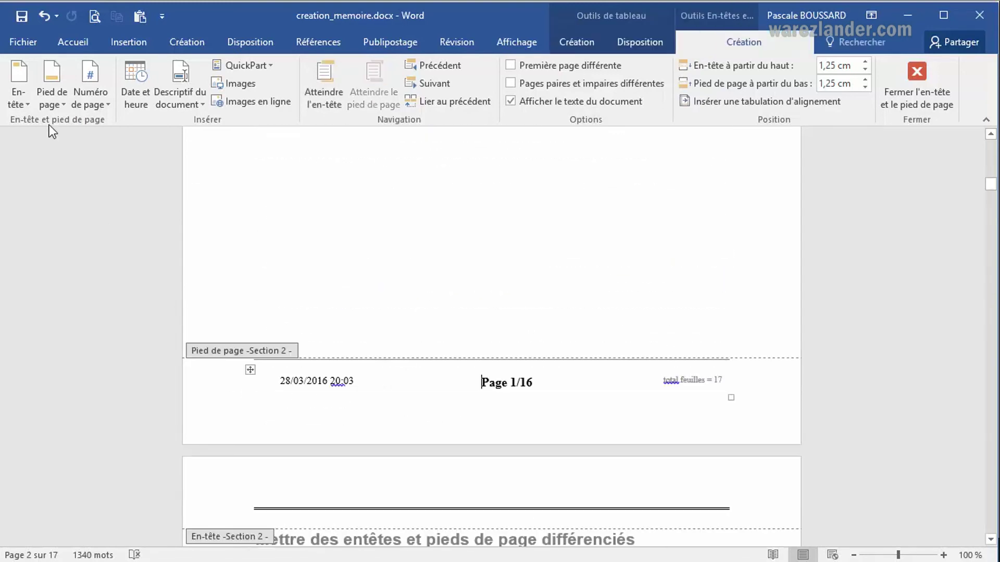
pyautogui.click(48, 98)
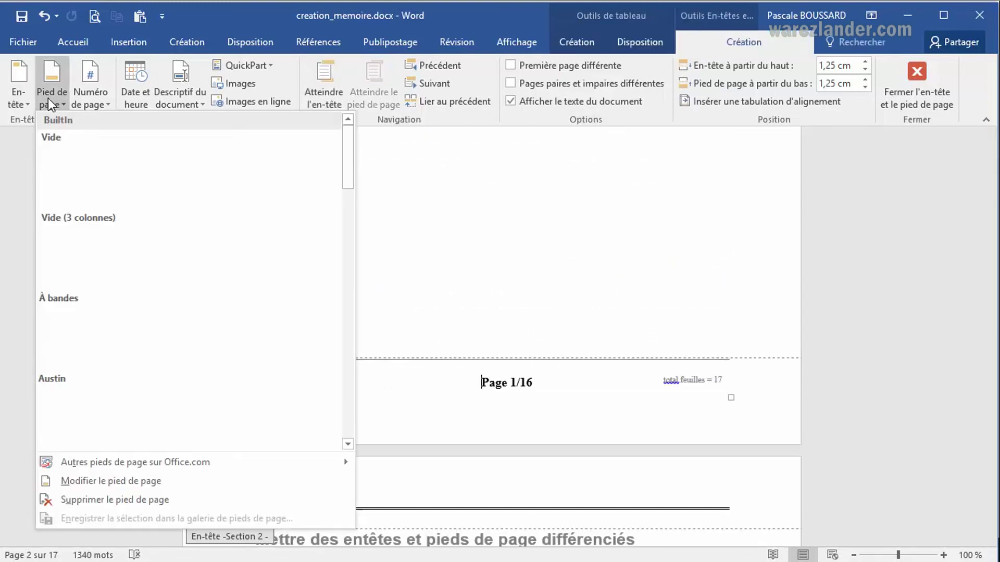
pyautogui.click(164, 501)
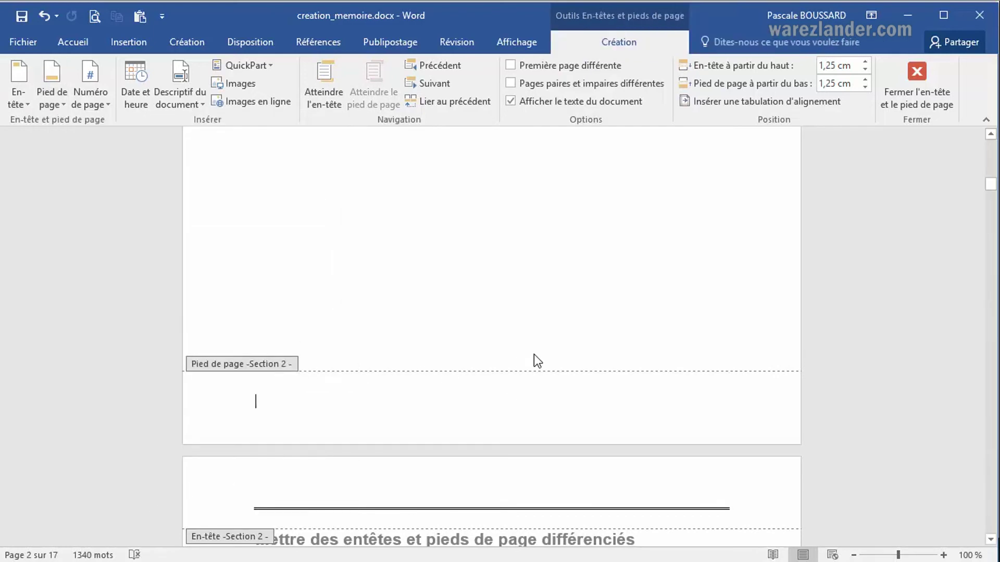
# - Undo the removal of the Section 2 footer and header
pyautogui.scroll(12, 533, 354)
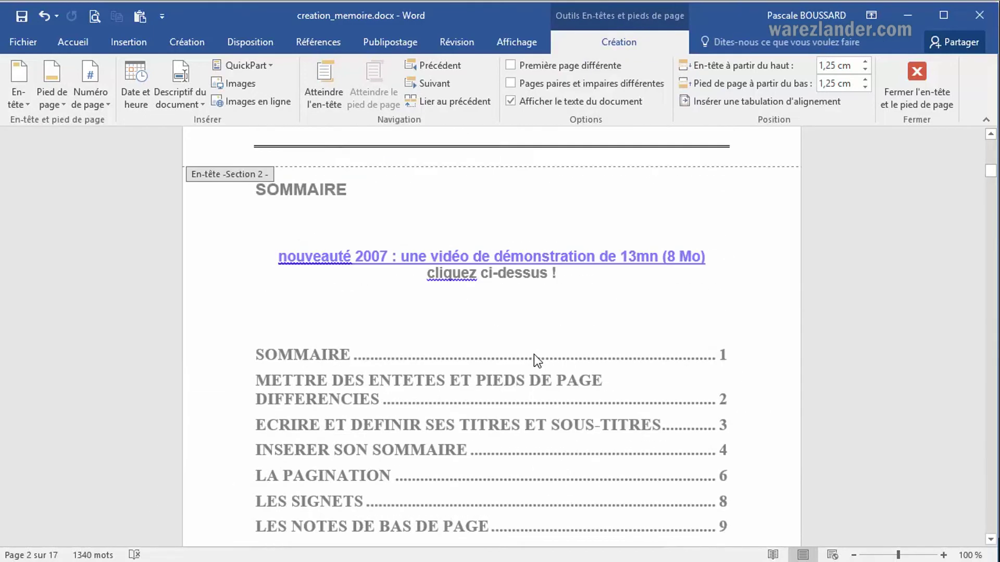
pyautogui.scroll(3, 533, 355)
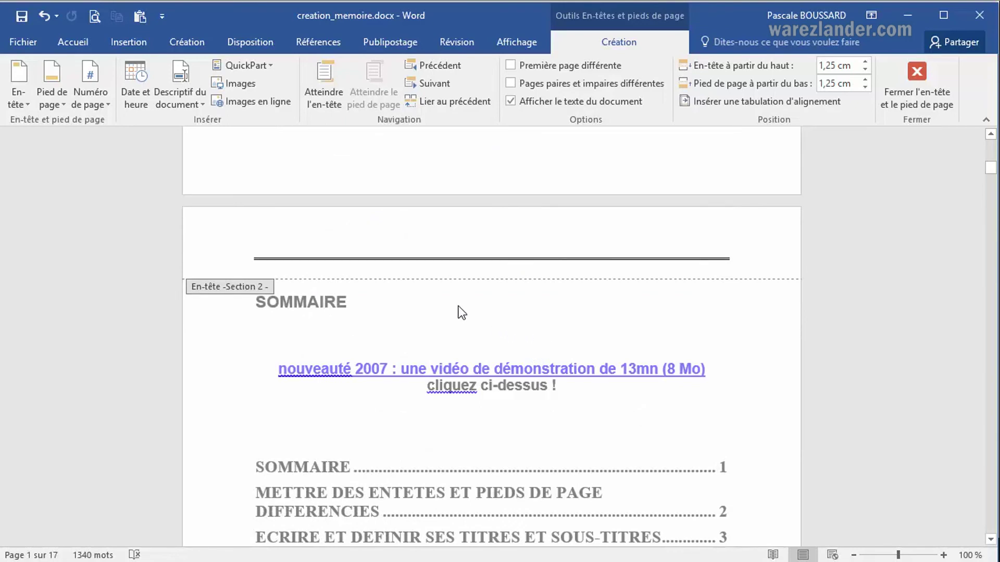
pyautogui.click(44, 17)
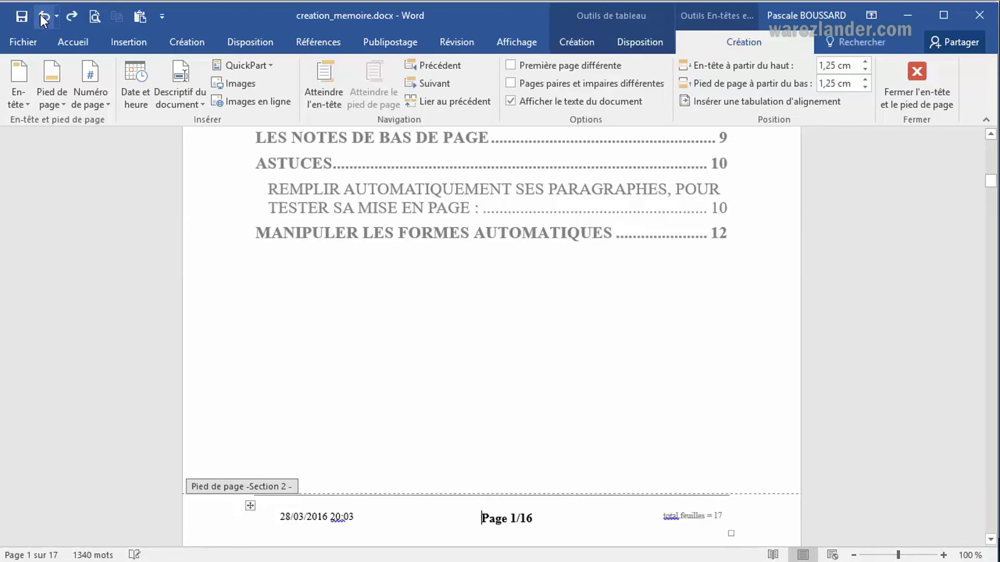
pyautogui.click(42, 16)
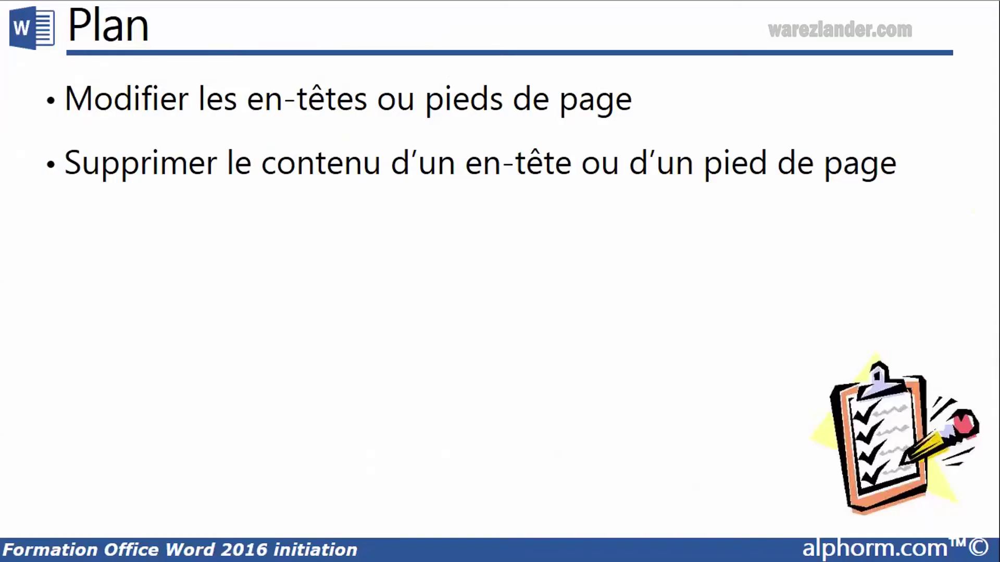
pyautogui.click(680, 276)
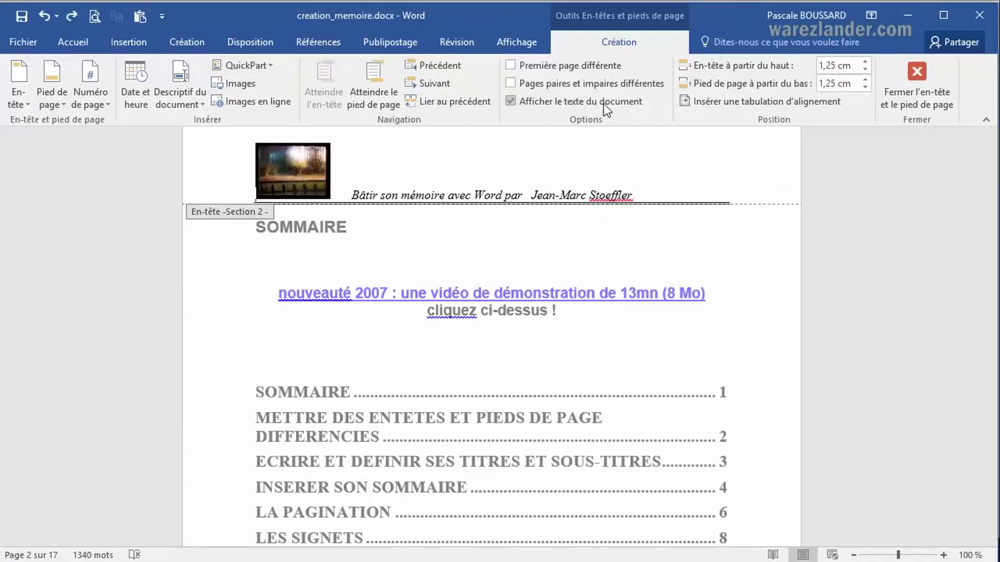
# - Turn on different headers and footers for odd and even pages, and place the cursor in the Section 2 even-page header
pyautogui.click(510, 83)
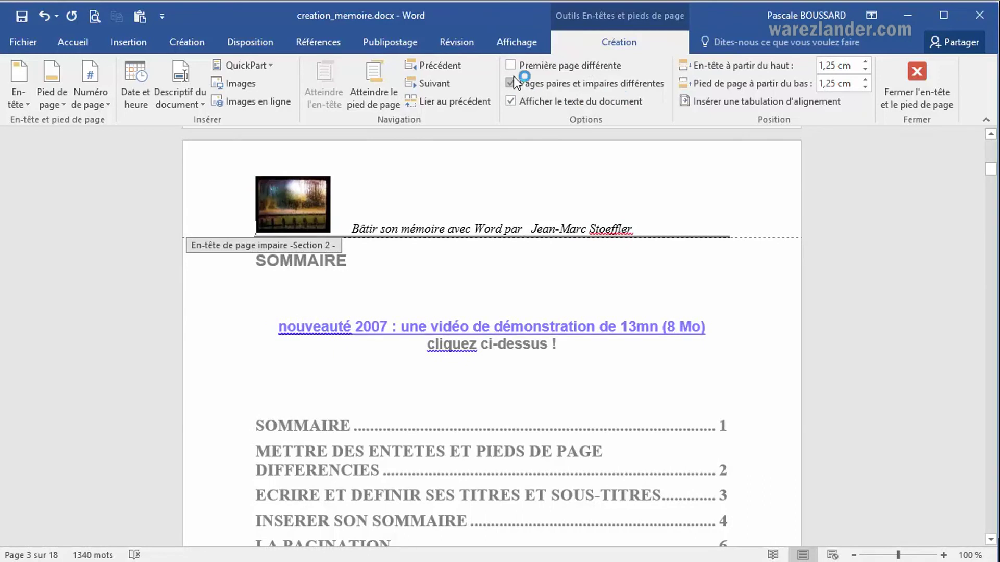
pyautogui.scroll(-9, 497, 209)
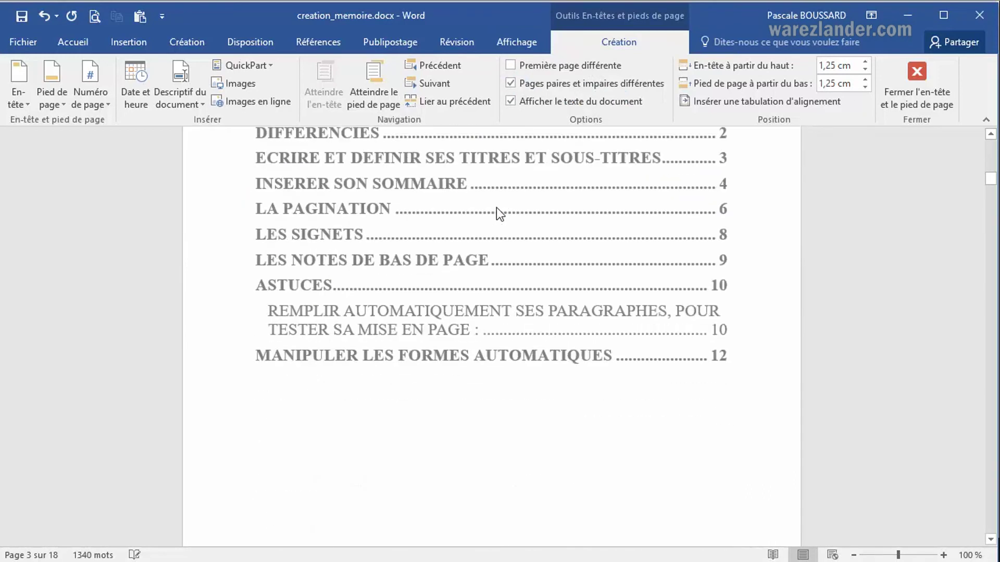
pyautogui.scroll(-5, 495, 207)
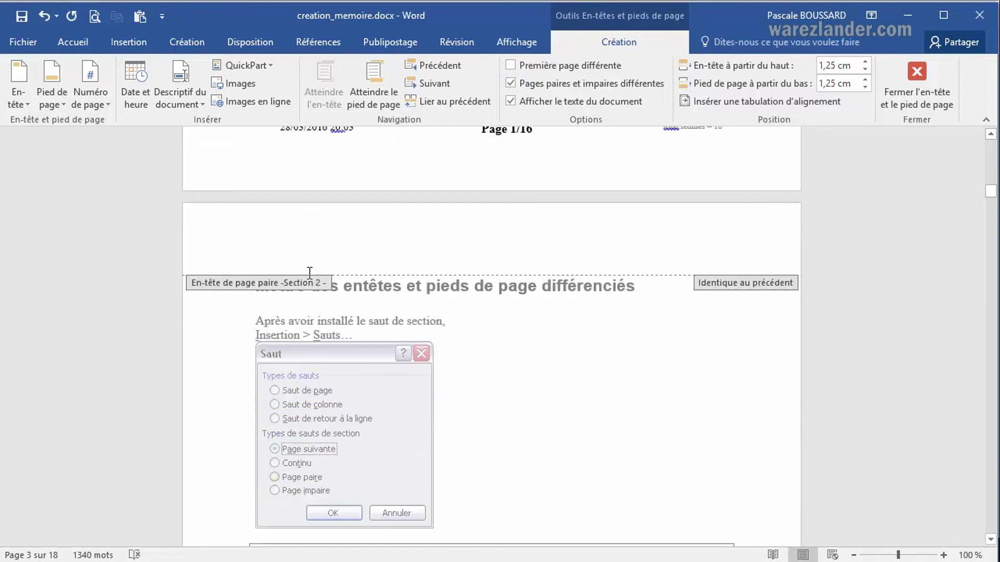
pyautogui.click(501, 245)
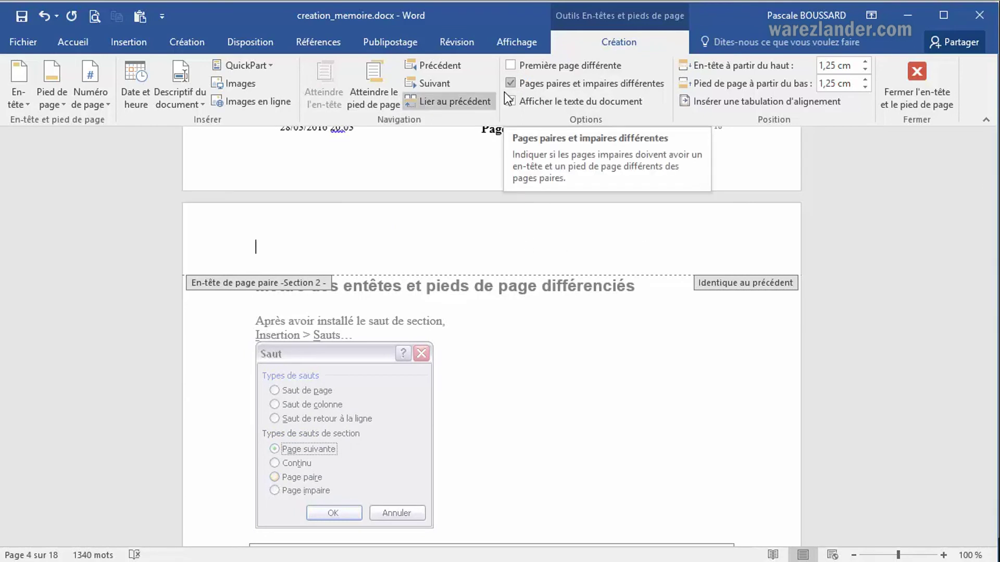
# - Compare the even and odd page areas of Section 2, turn off different odd and even pages, and close header and footer editing
pyautogui.scroll(-3, 505, 226)
pyautogui.scroll(-20, 505, 226)
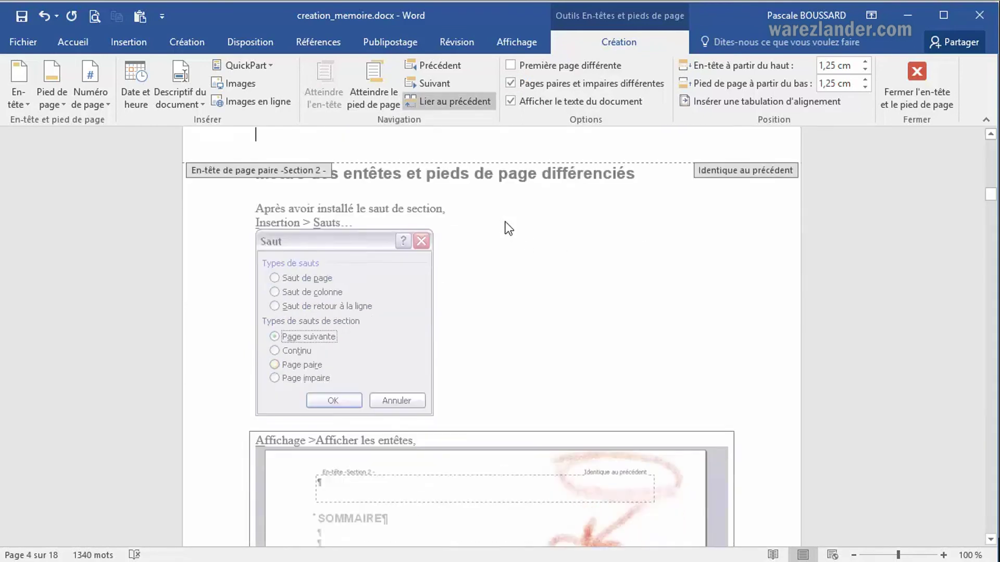
pyautogui.scroll(-4, 508, 227)
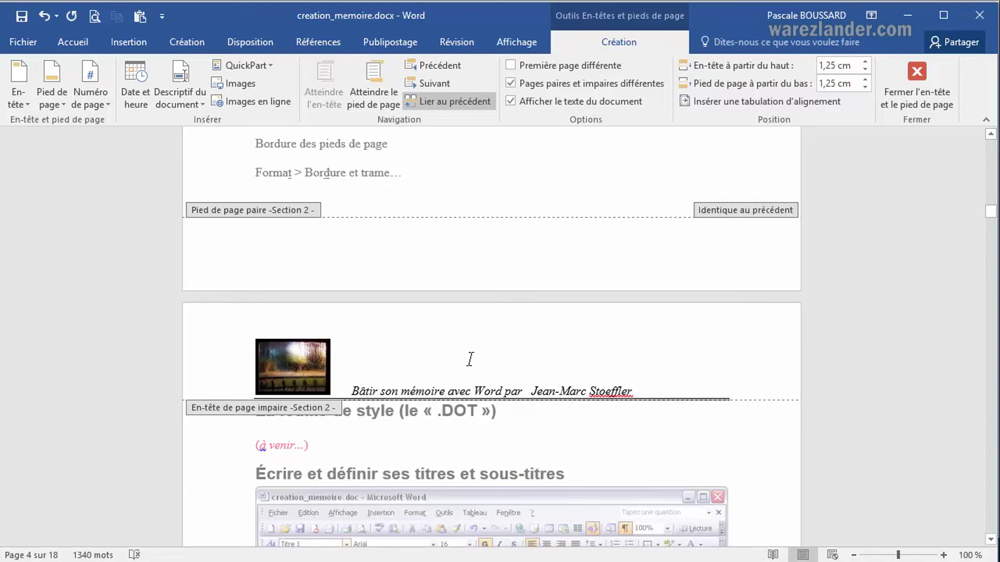
pyautogui.scroll(3, 484, 352)
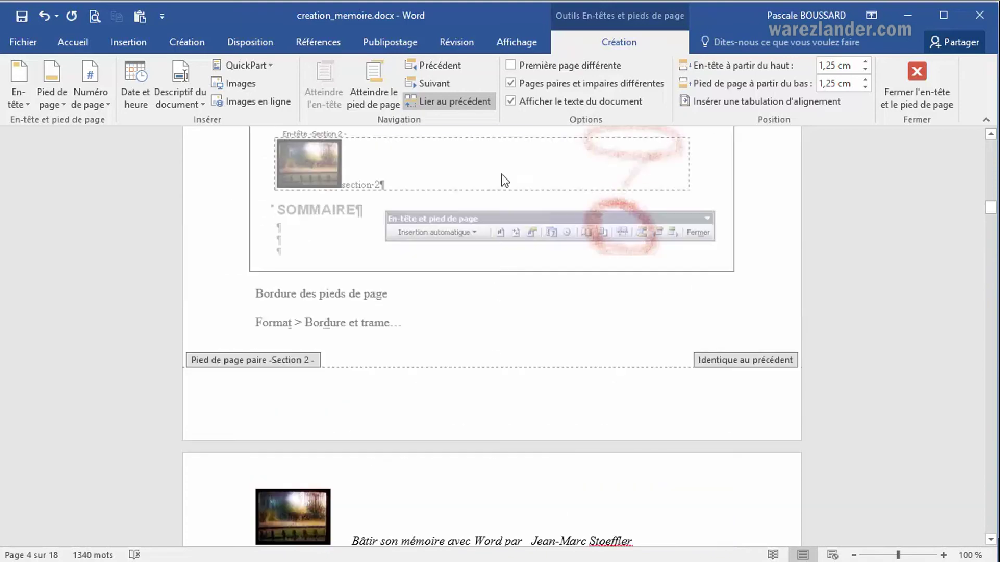
pyautogui.click(508, 84)
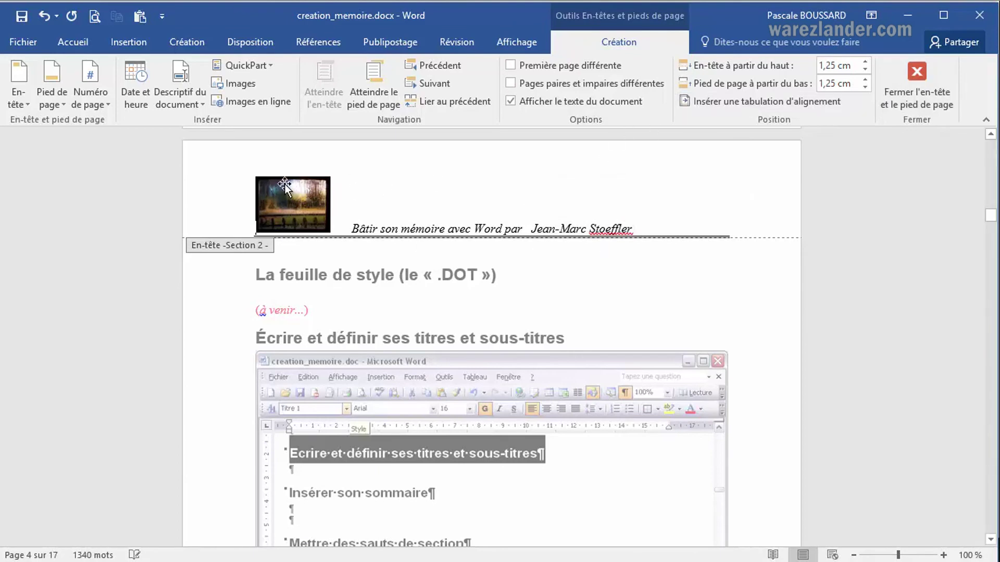
pyautogui.click(925, 89)
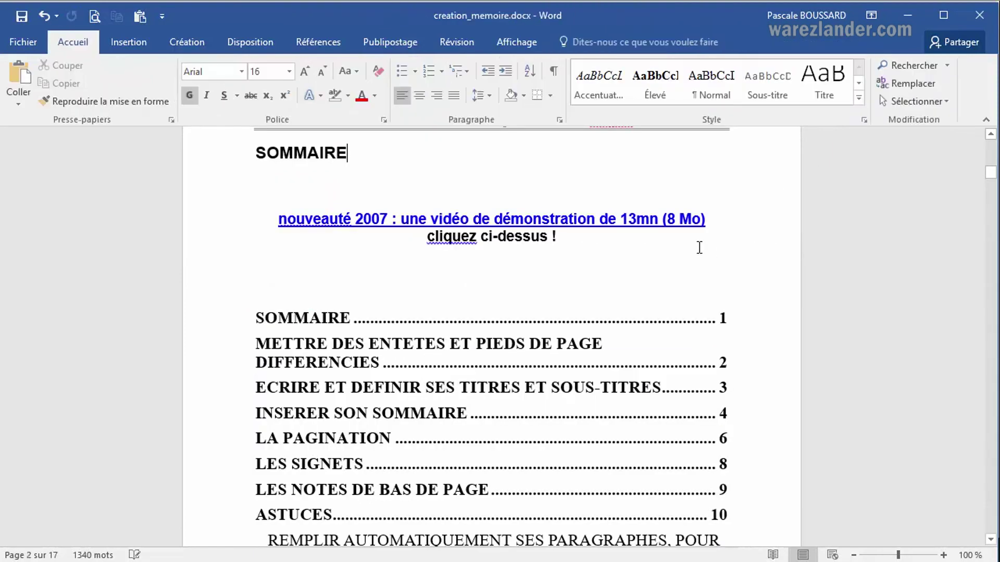
# - Remove the header above SOMMAIRE directly from the document body, without entering header editing
pyautogui.scroll(4, 699, 248)
pyautogui.scroll(1, 640, 252)
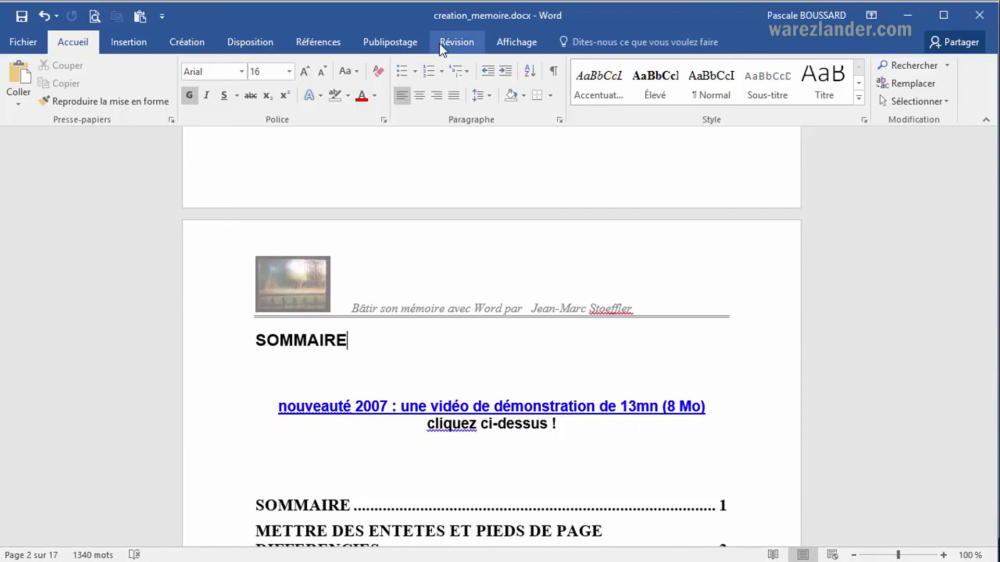
pyautogui.click(136, 47)
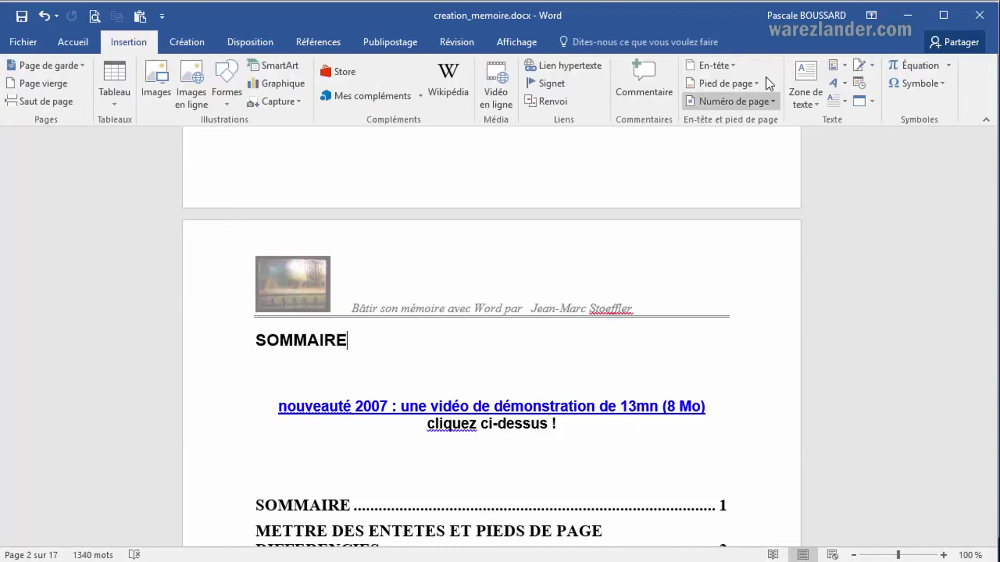
pyautogui.click(713, 65)
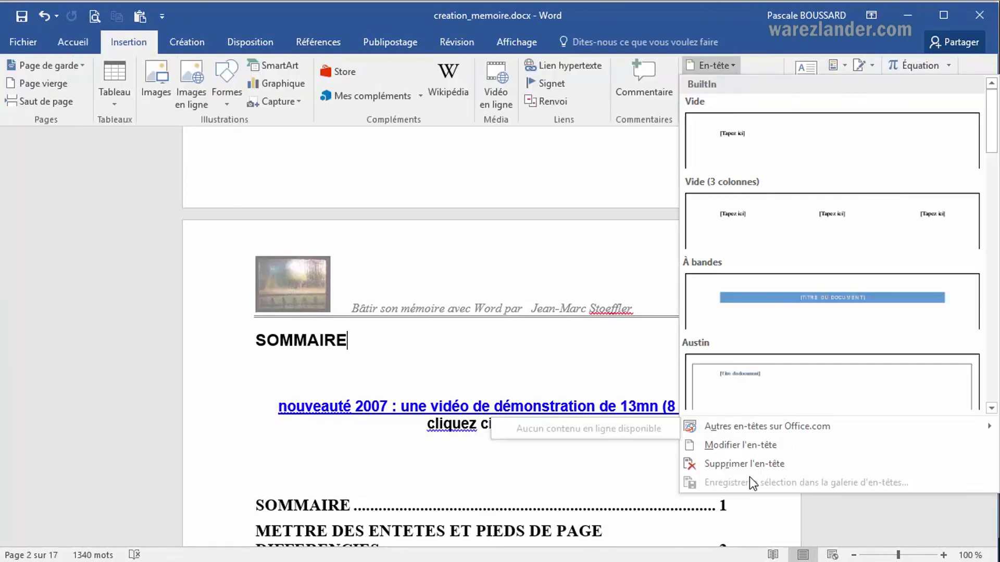
pyautogui.click(752, 465)
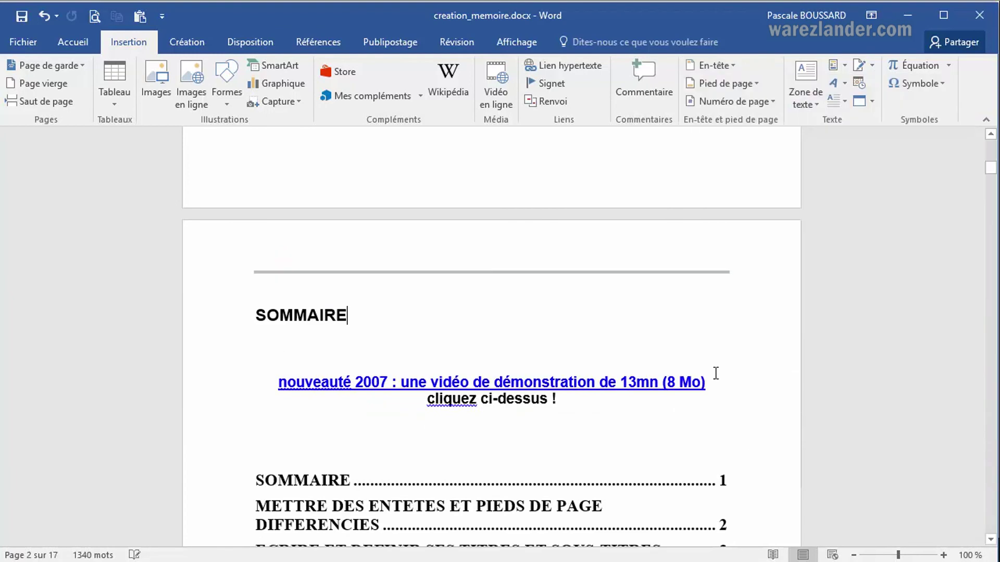
# - Remove the footer of the SOMMAIRE page from the document body, and look at the header gallery without choosing anything
pyautogui.scroll(-10, 716, 374)
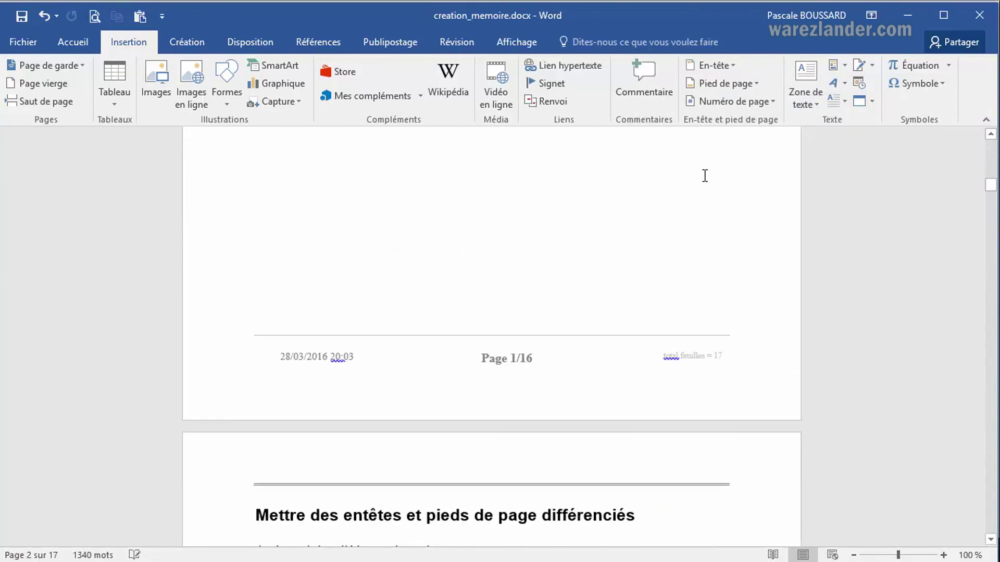
pyautogui.click(730, 84)
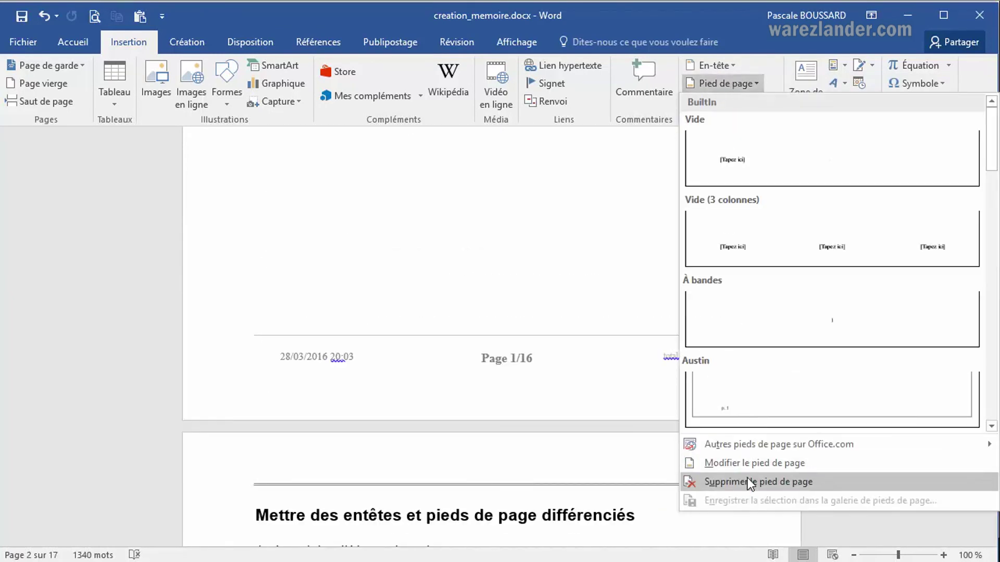
pyautogui.click(749, 482)
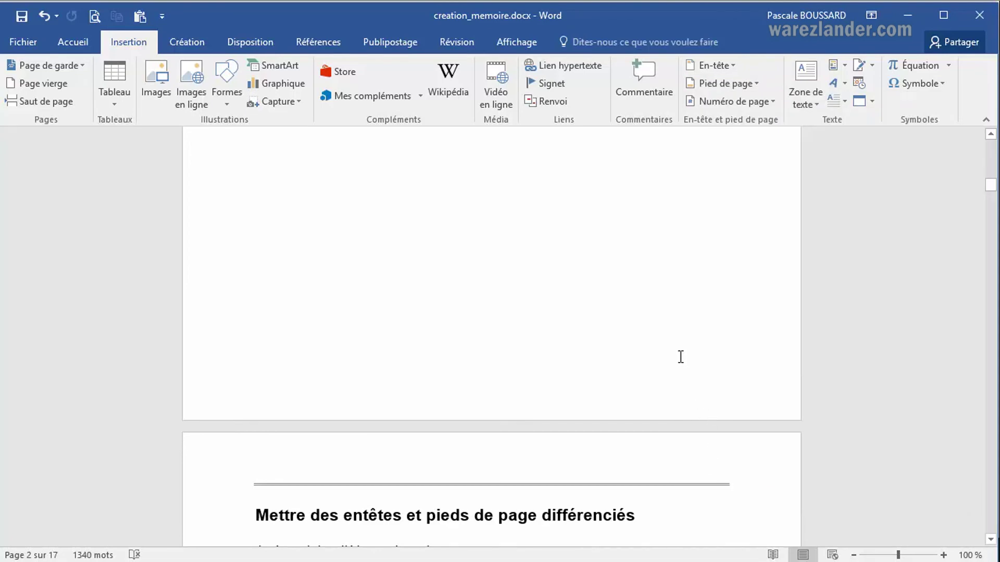
pyautogui.click(714, 68)
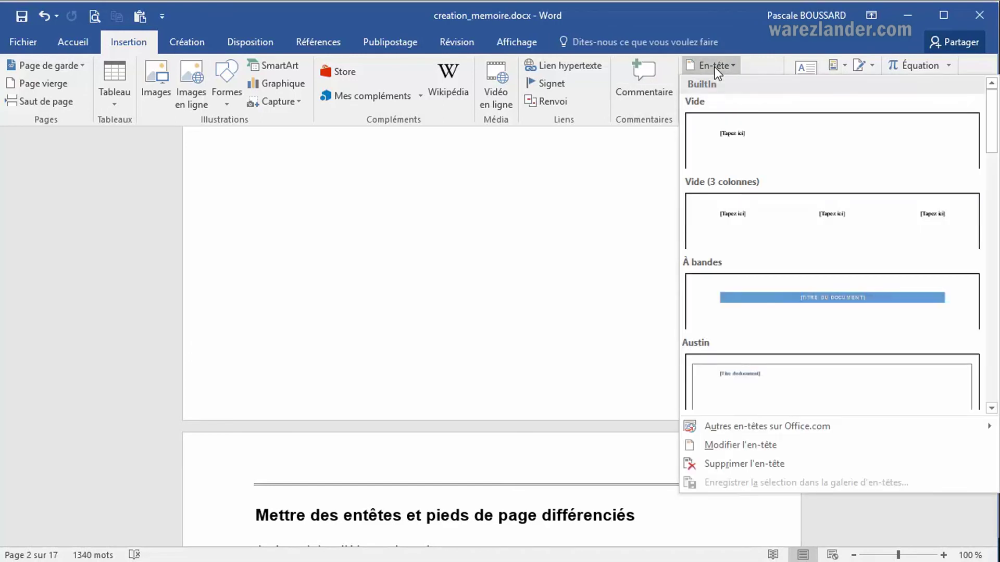
pyautogui.click(517, 299)
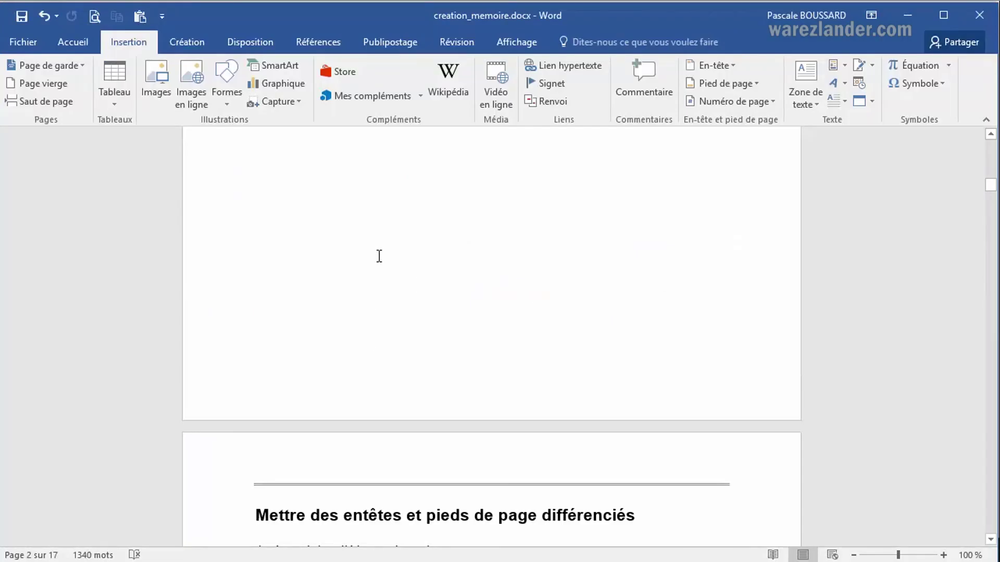
# - Undo the footer and header removals made from the document body
pyautogui.scroll(15, 470, 279)
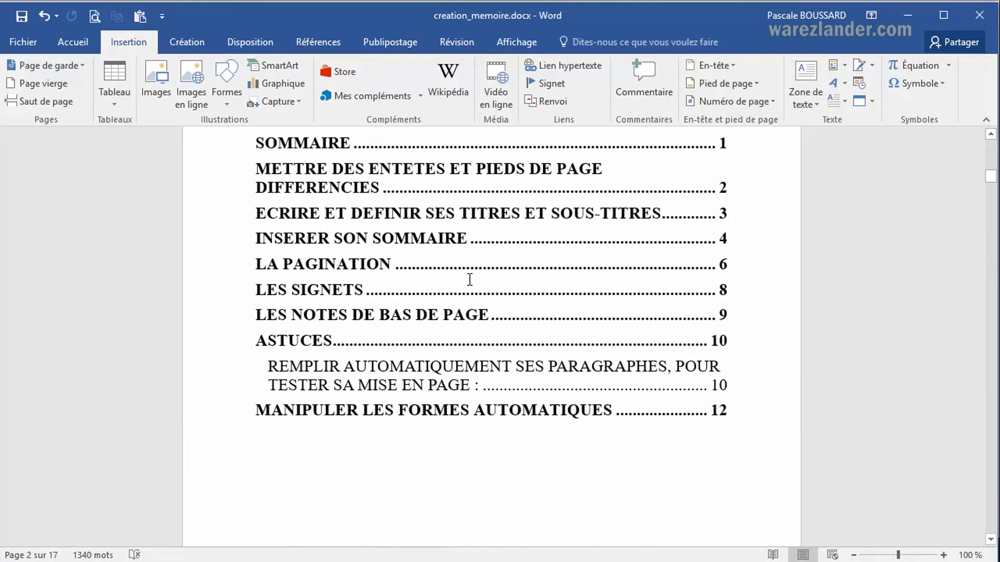
pyautogui.click(454, 279)
pyautogui.scroll(3, 454, 278)
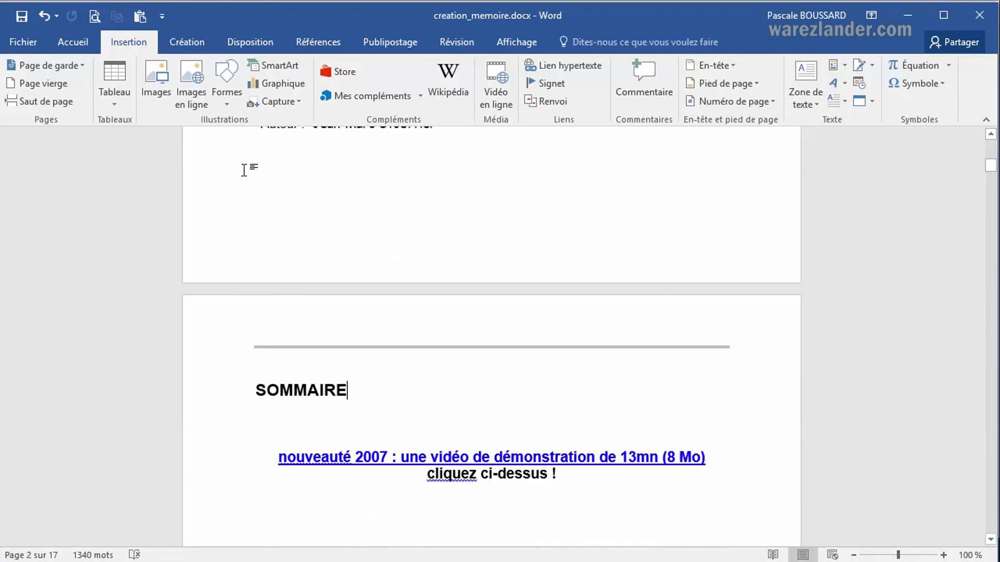
pyautogui.click(44, 17)
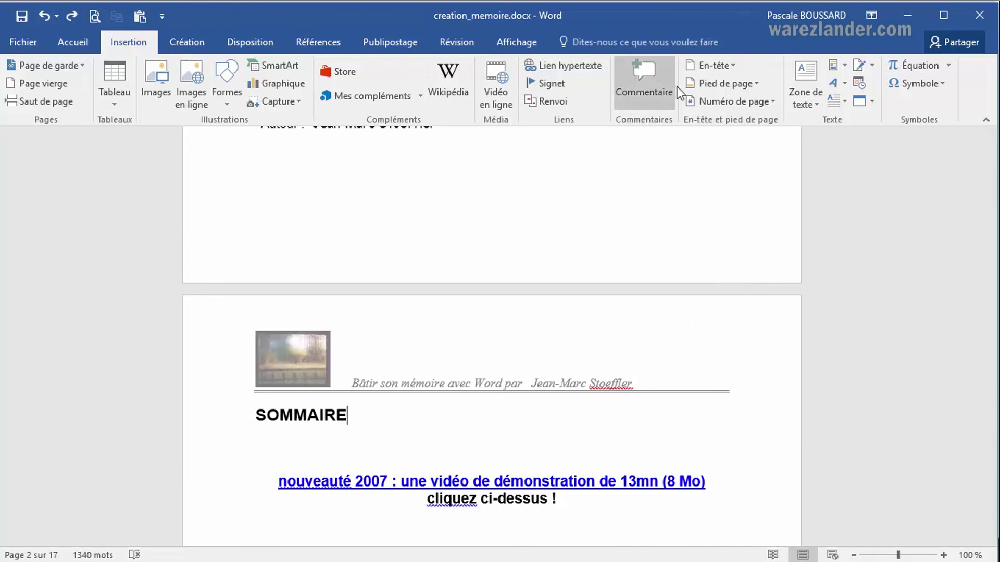
# - Open the Section 2 header for editing and create a header gallery building block from its selected content, named Entete 1
pyautogui.click(716, 65)
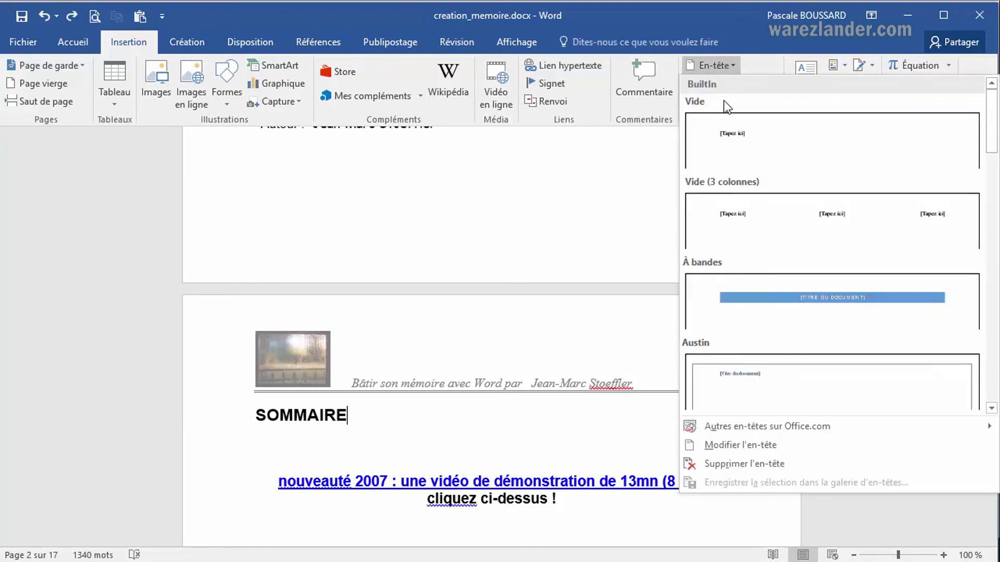
pyautogui.click(765, 446)
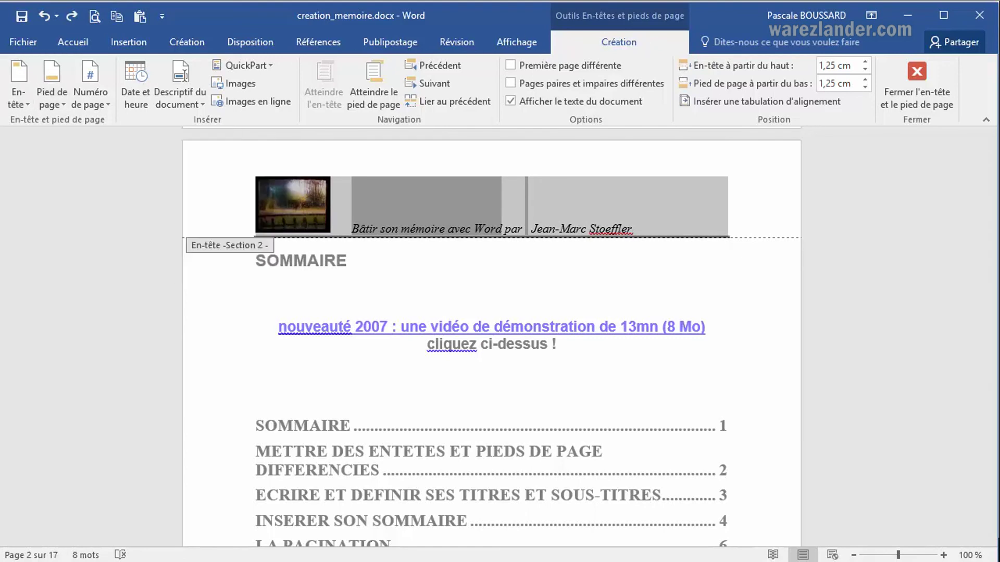
pyautogui.click(8, 107)
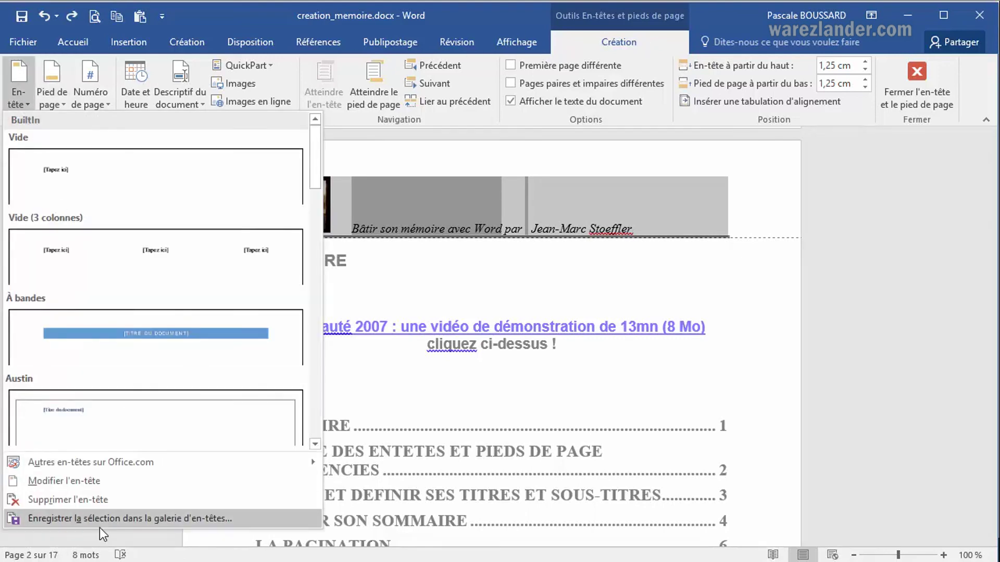
pyautogui.click(194, 520)
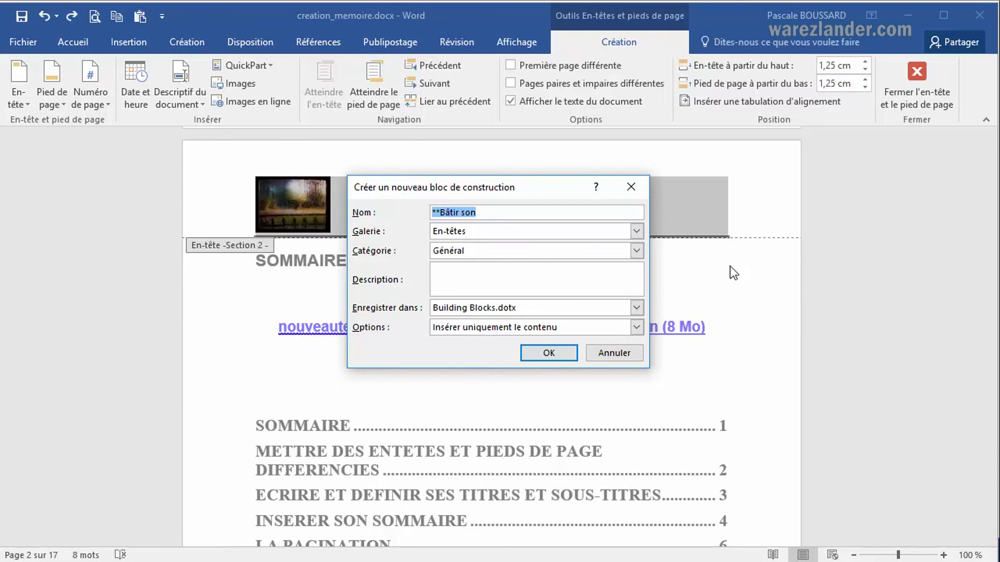
pyautogui.write('Entete 1')
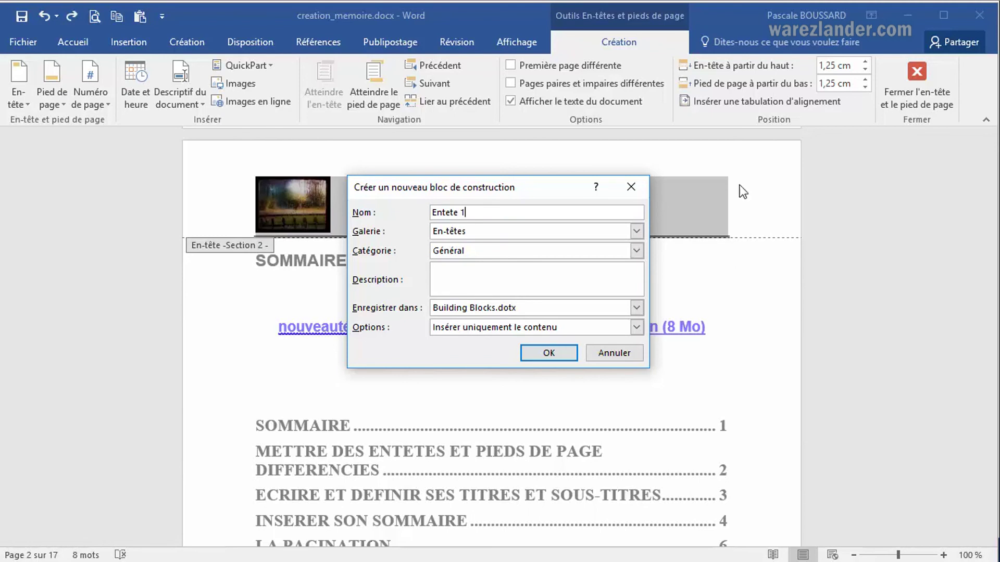
# - Assign the header block to a new category named Personnelle, enter the description Entete, and save the block
pyautogui.click(636, 251)
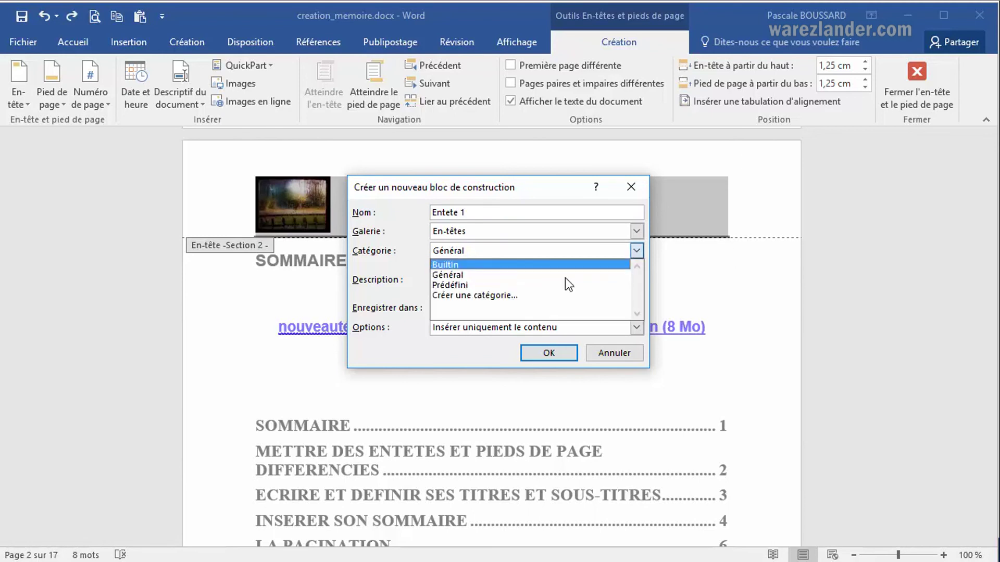
pyautogui.click(524, 296)
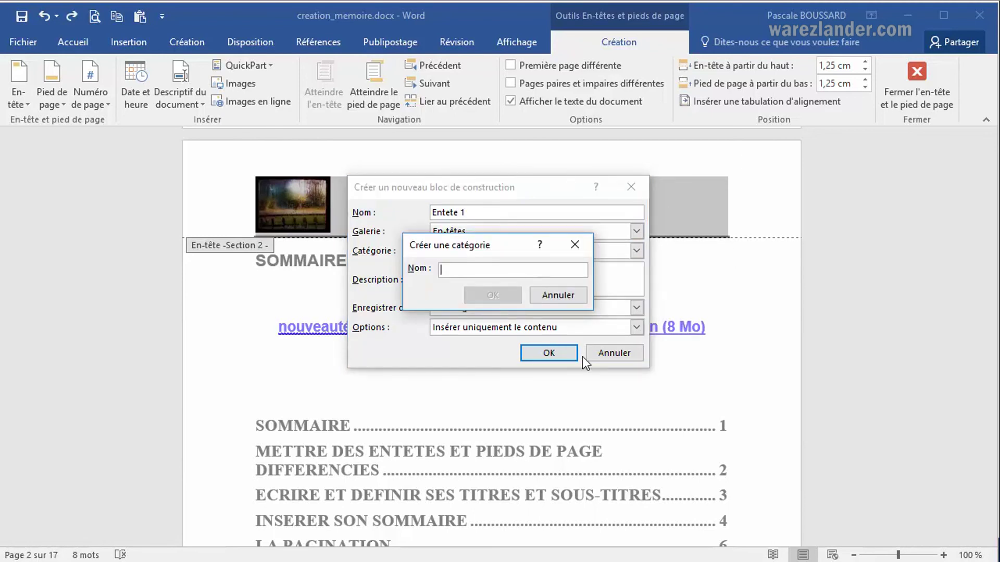
pyautogui.write('PErsonnelle')
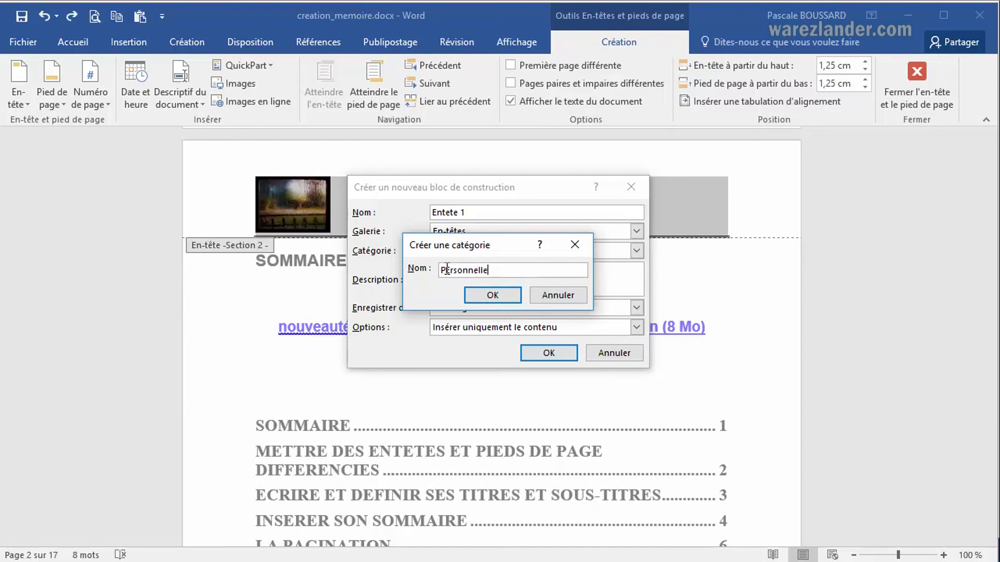
pyautogui.moveTo(444, 270); pyautogui.dragTo(451, 270)
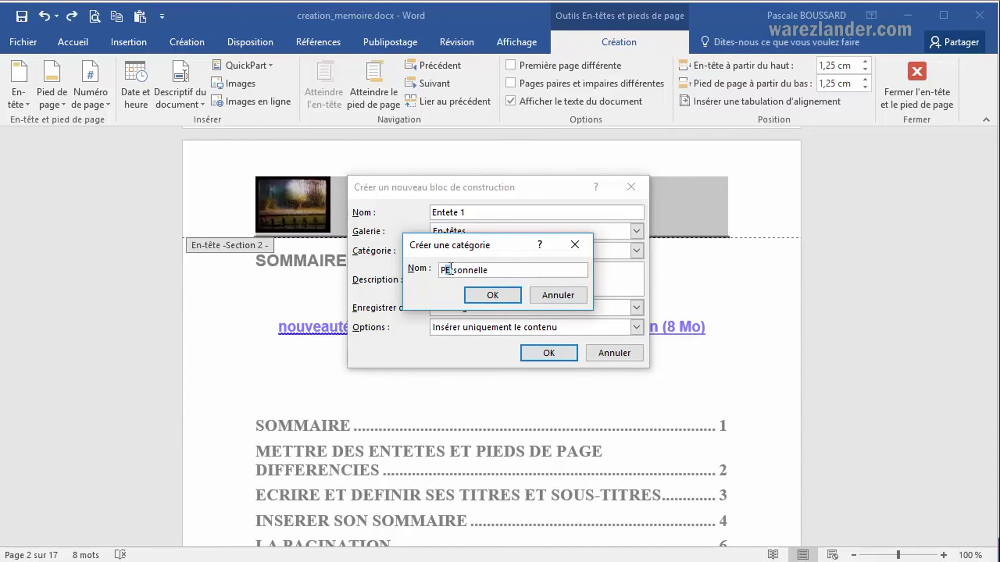
pyautogui.click(483, 290)
pyautogui.click(522, 277)
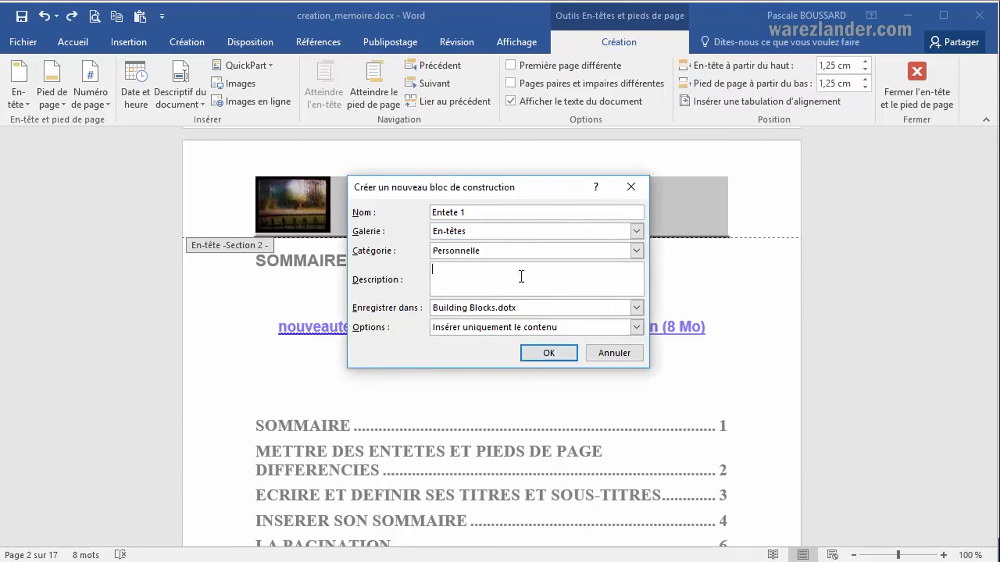
pyautogui.write('Entete')
pyautogui.click(550, 353)
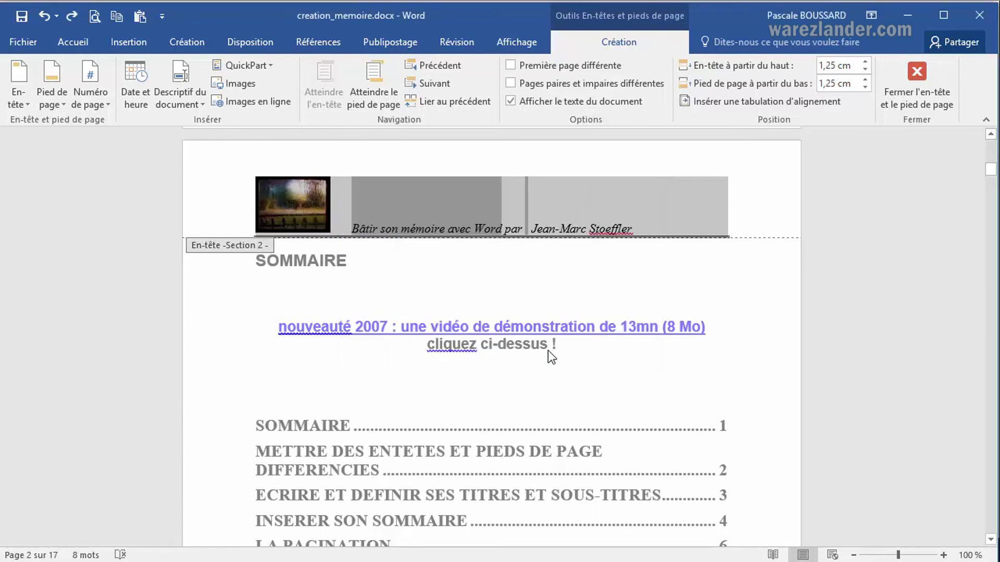
# - Select the whole Section 2 footer content and create a footer gallery building block from it, named PiedPage
pyautogui.scroll(-10, 563, 296)
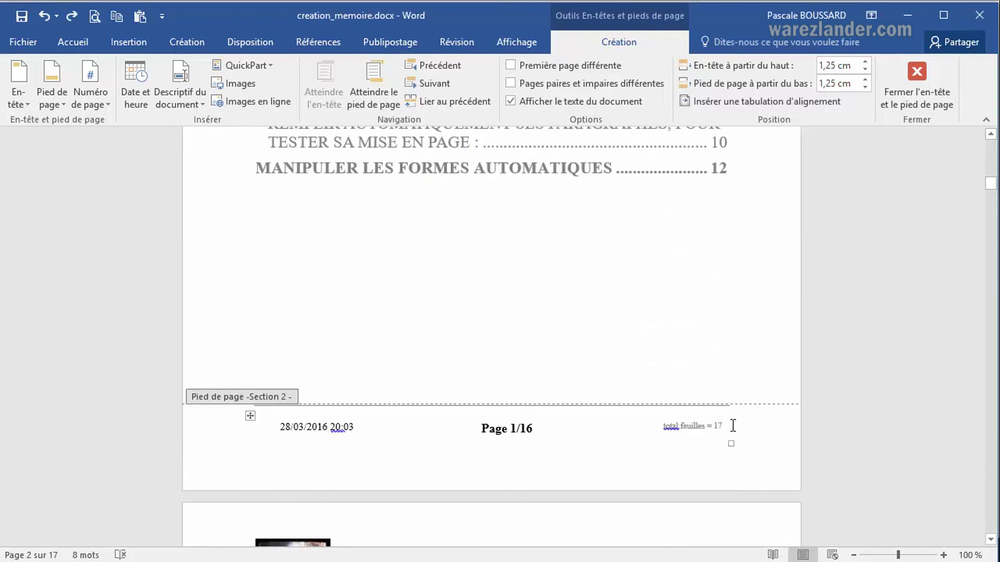
pyautogui.moveTo(722, 427); pyautogui.dragTo(257, 426)
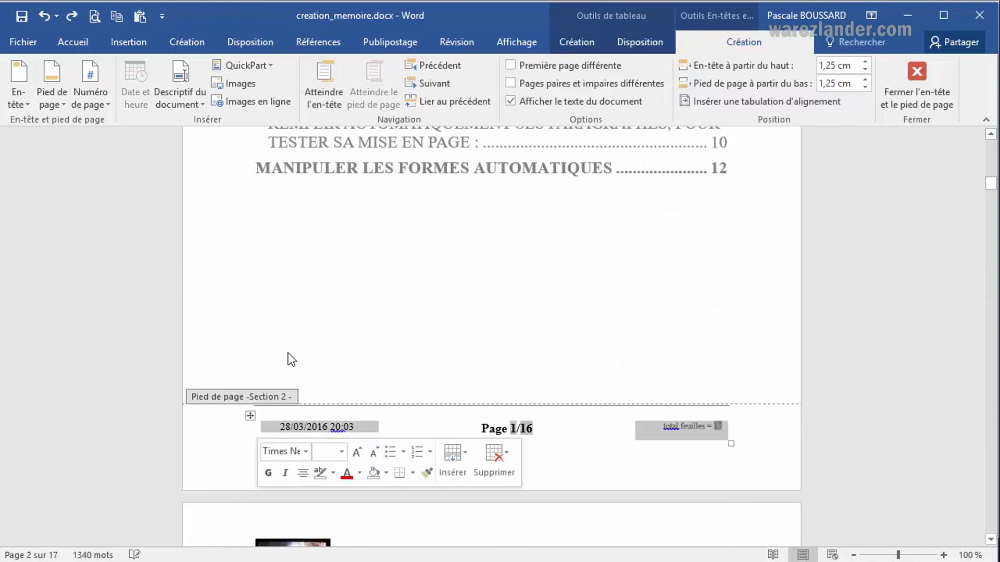
pyautogui.click(61, 98)
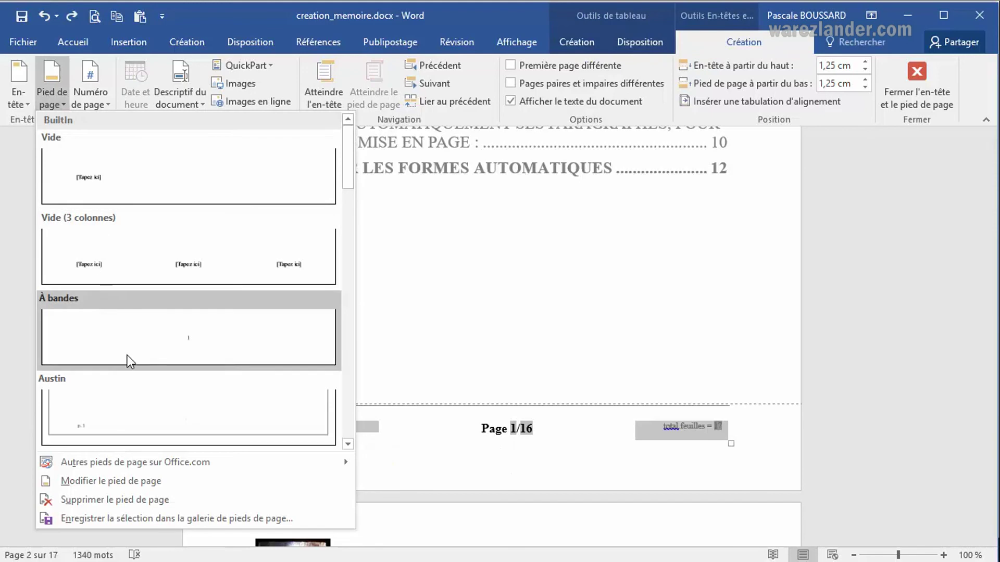
pyautogui.click(130, 518)
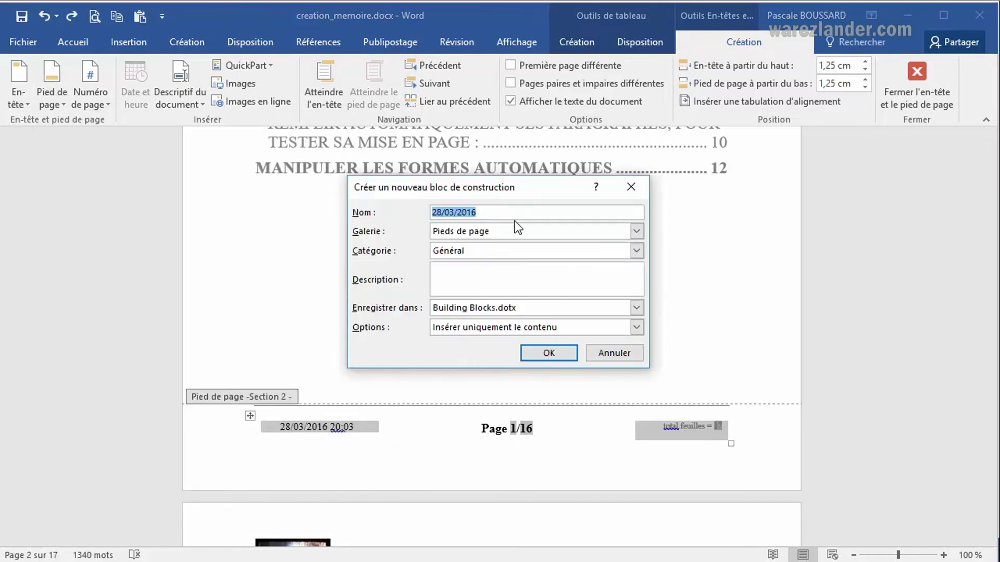
pyautogui.write('Pi')
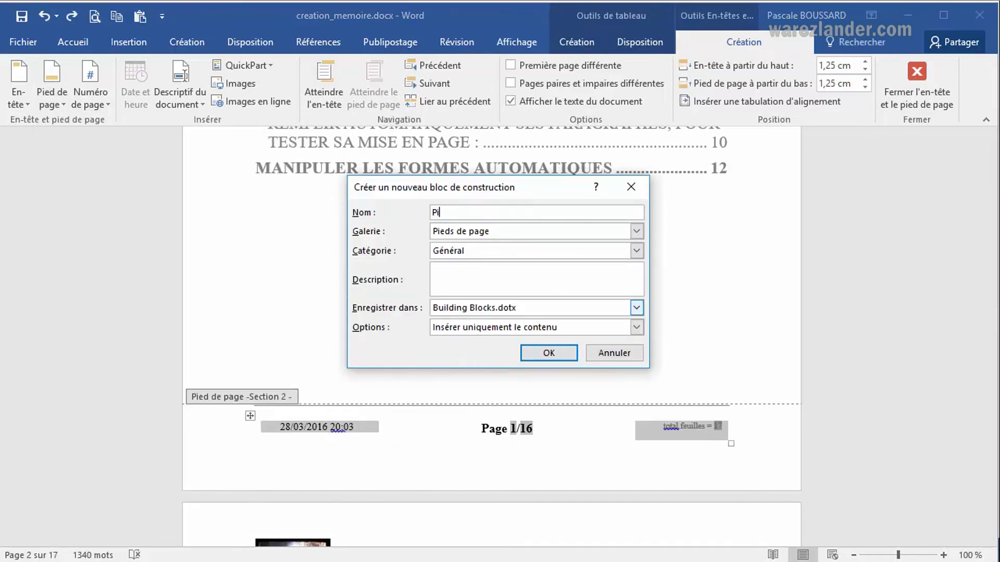
pyautogui.write('edPage')
# - Assign the footer block to a new category named Personnelle and save it without a description
pyautogui.click(636, 251)
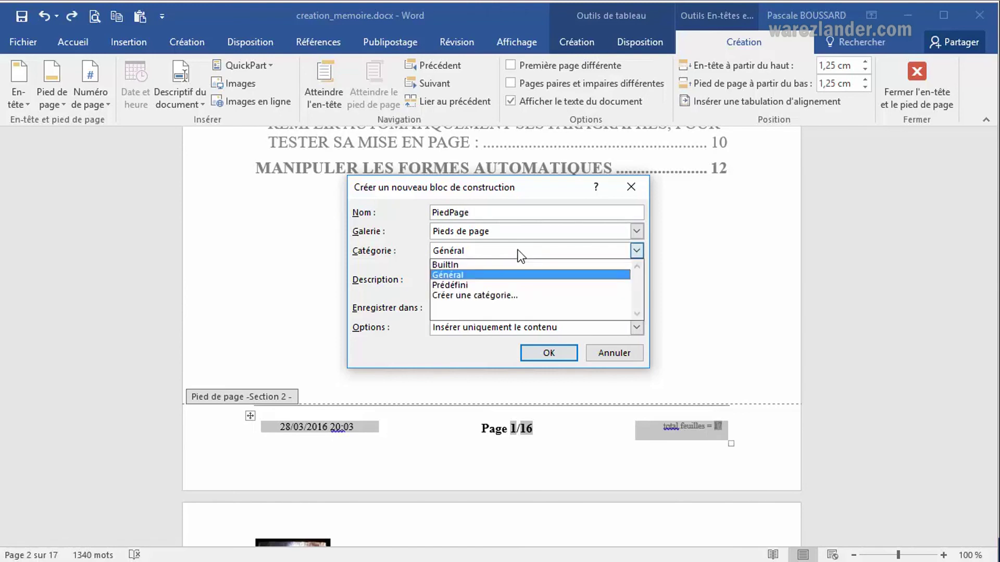
pyautogui.click(504, 298)
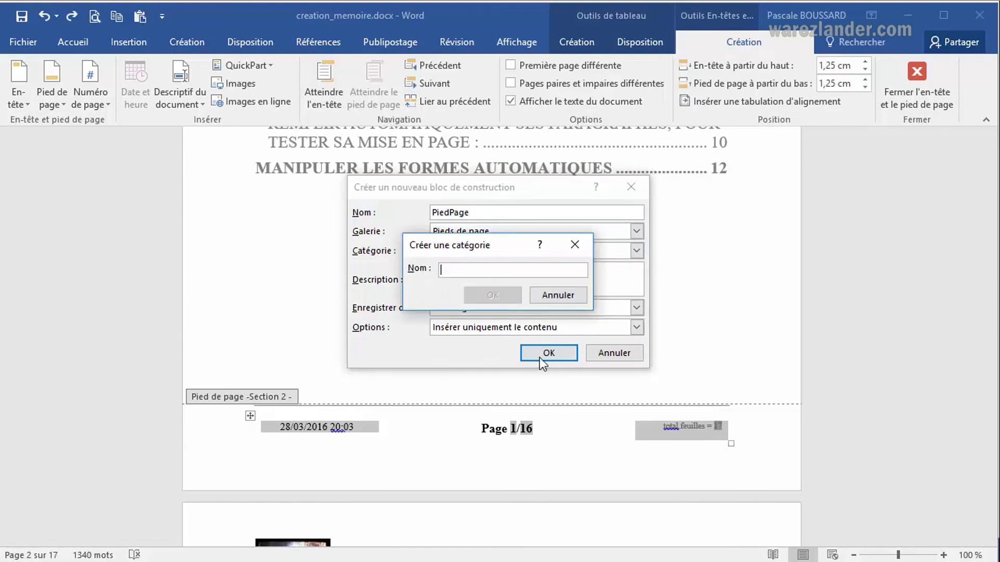
pyautogui.write('Personnelle')
pyautogui.click(489, 296)
pyautogui.click(480, 270)
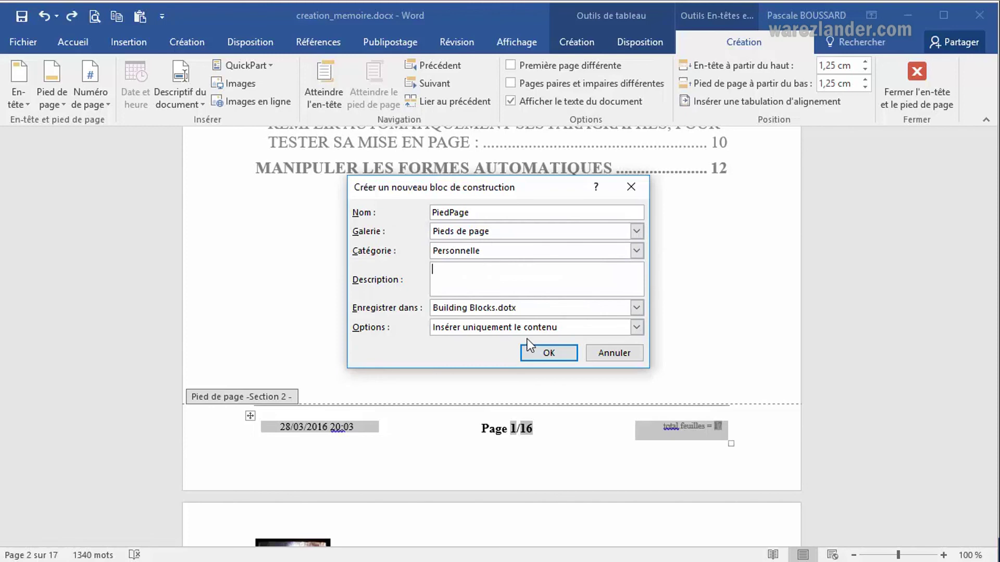
pyautogui.click(554, 354)
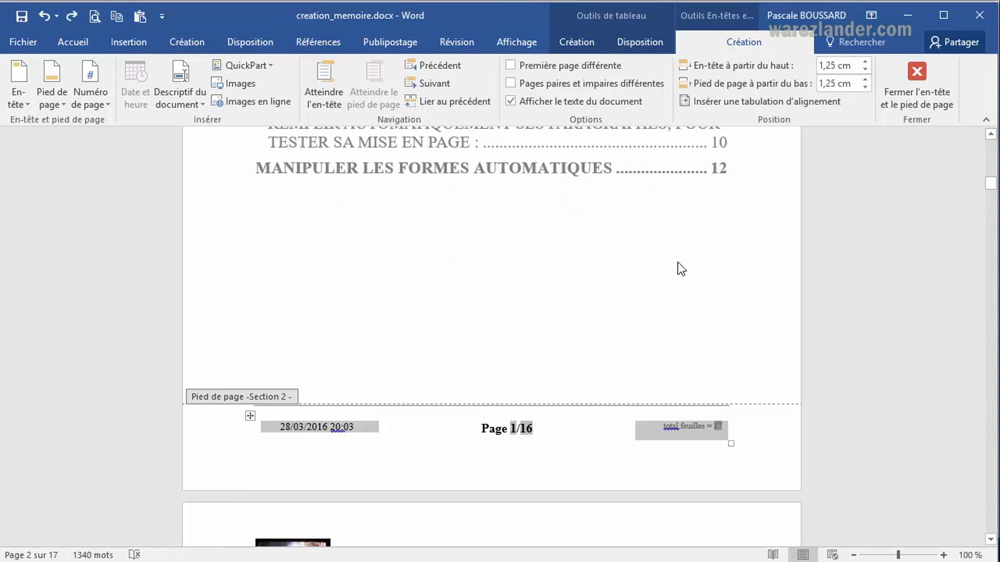
# - Create a new blank document
pyautogui.click(27, 44)
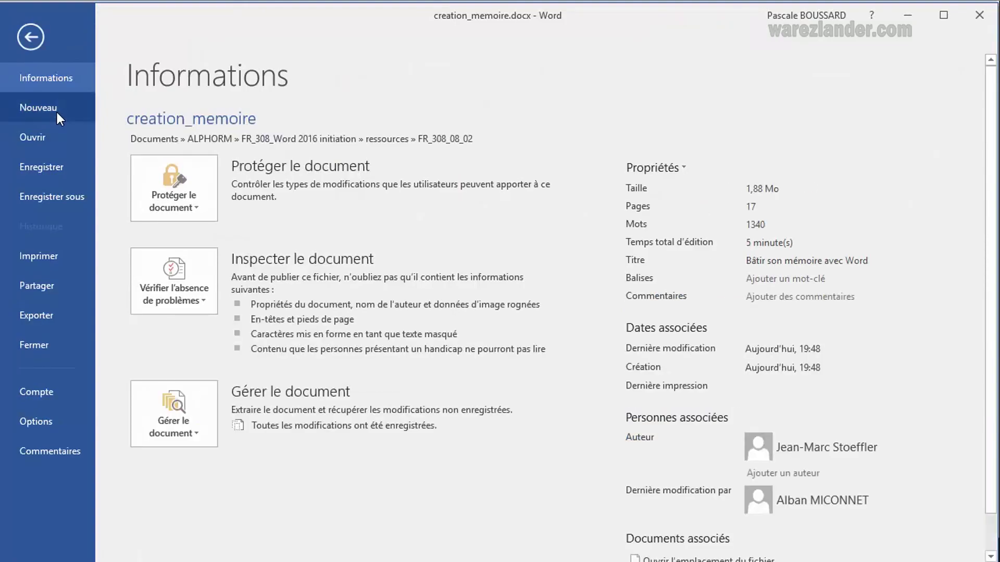
pyautogui.click(57, 114)
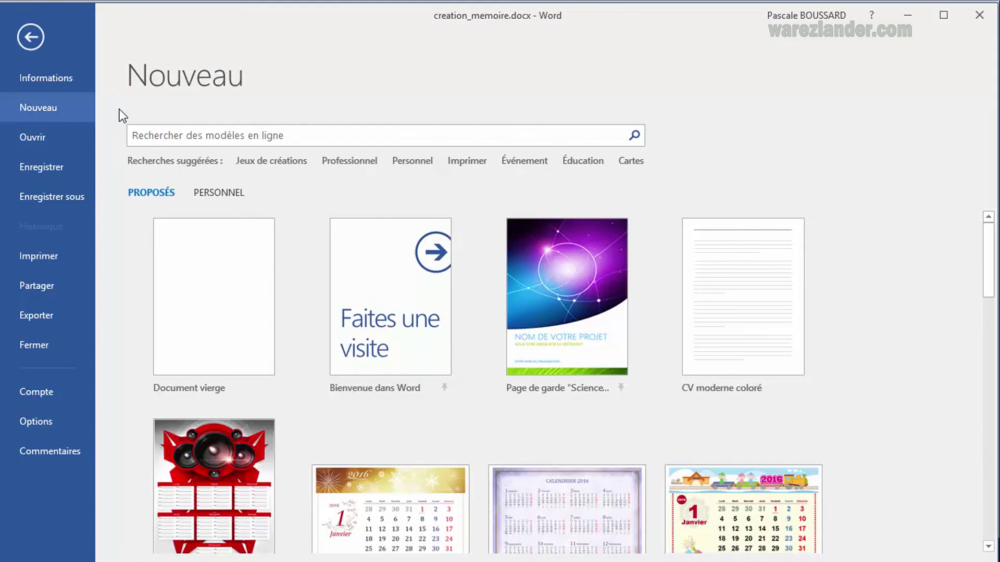
pyautogui.click(199, 292)
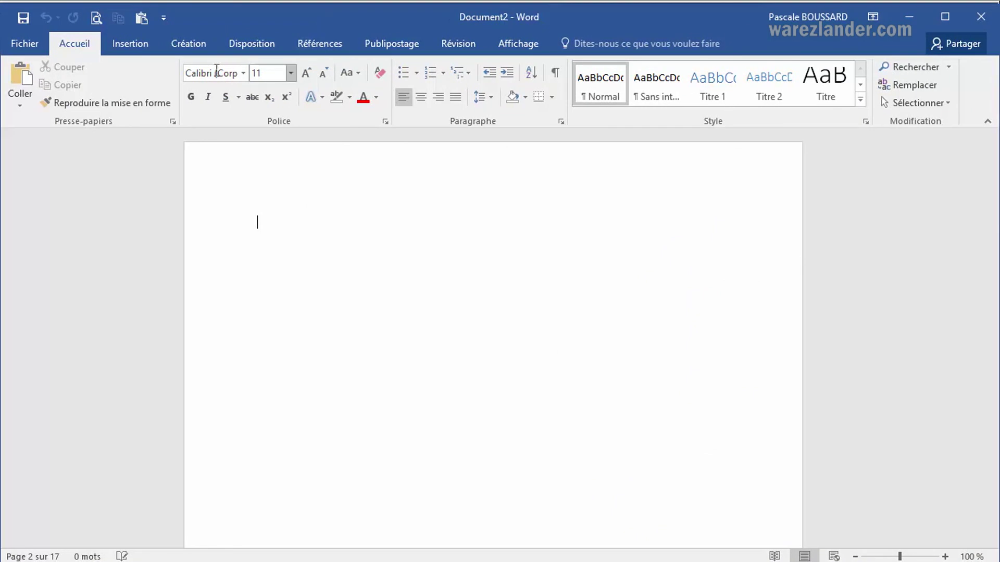
# - Insert the saved header Entete 1 from the Personnelle category into the blank document
pyautogui.click(134, 48)
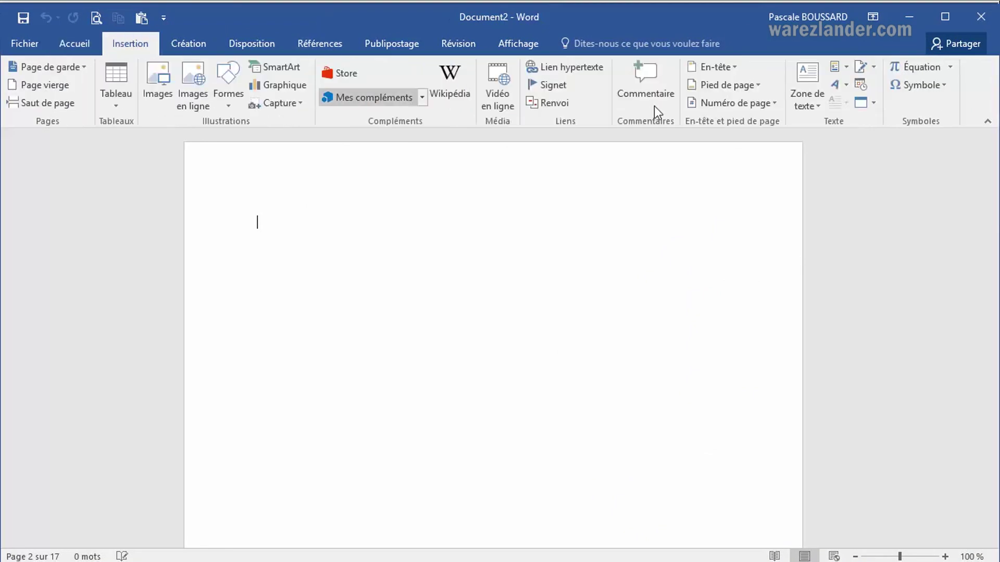
pyautogui.click(730, 66)
pyautogui.scroll(-10, 822, 319)
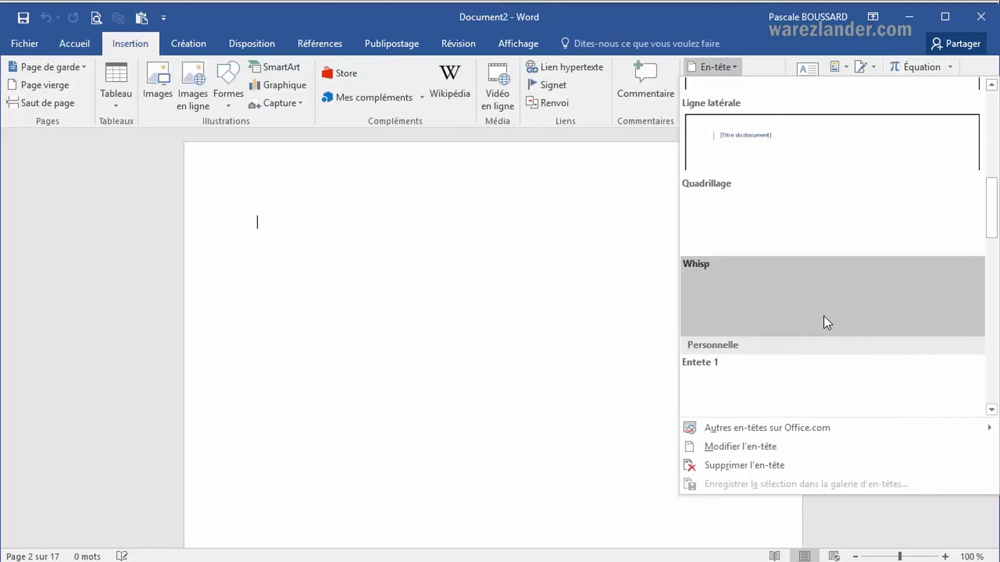
pyautogui.scroll(3, 810, 213)
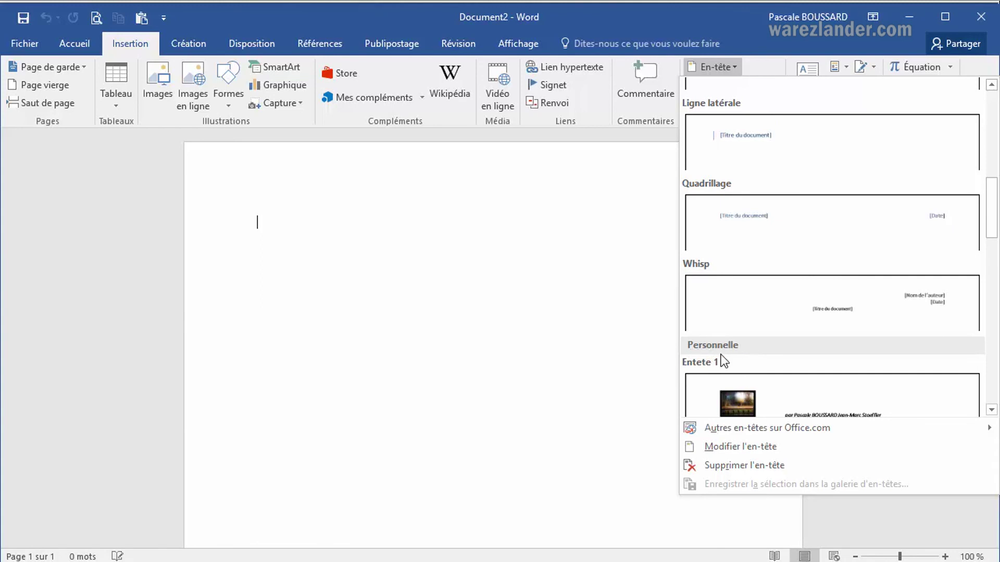
pyautogui.click(779, 398)
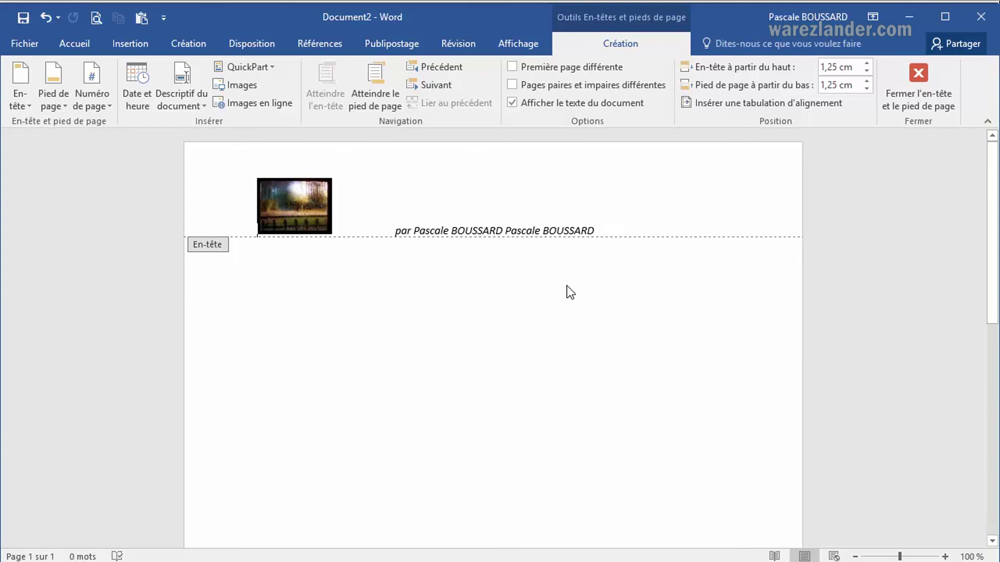
# - Insert the saved footer PiedPage from the Personnelle category, and check the page's header and footer
pyautogui.scroll(-10, 569, 292)
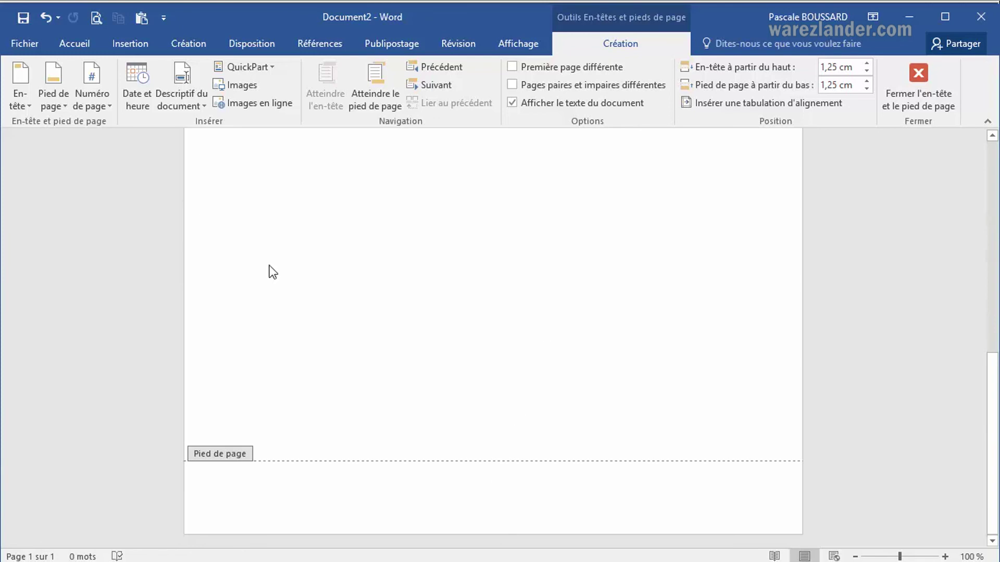
pyautogui.click(56, 106)
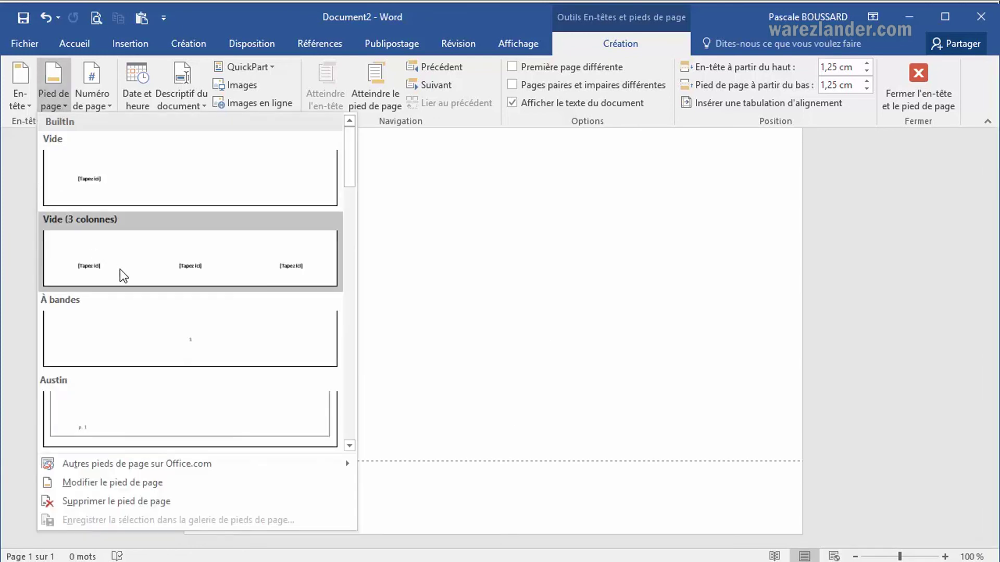
pyautogui.scroll(-10, 120, 271)
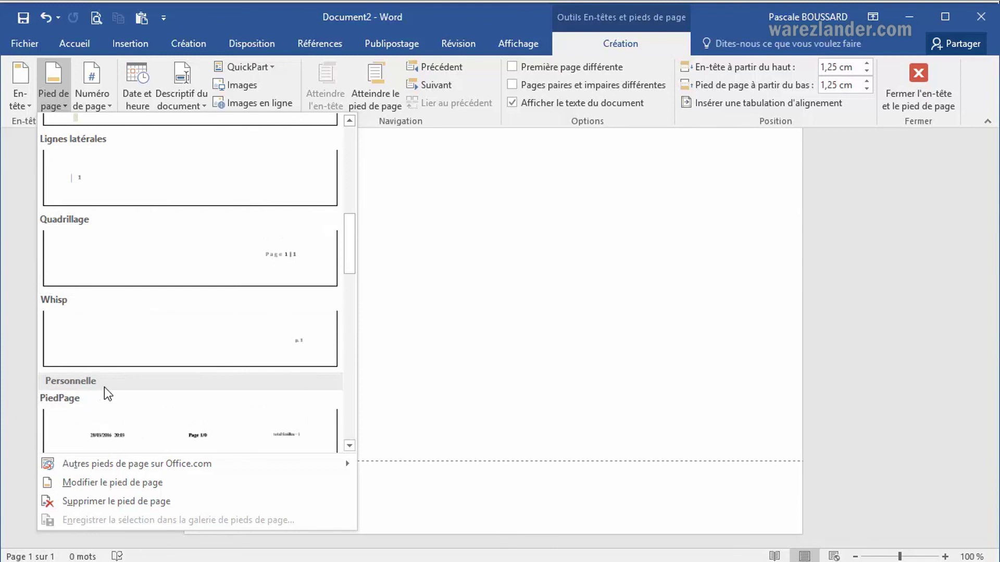
pyautogui.click(148, 434)
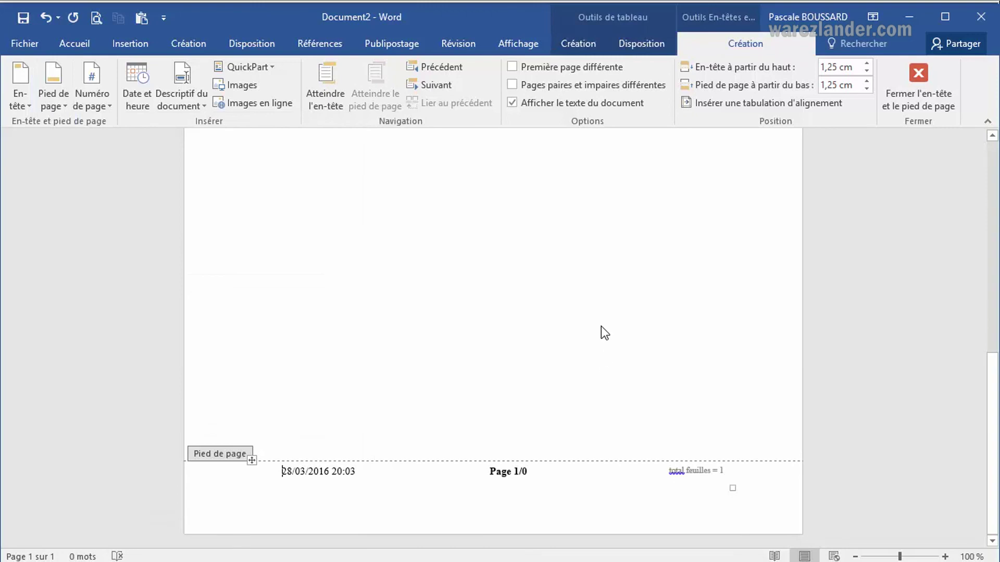
pyautogui.scroll(10, 601, 326)
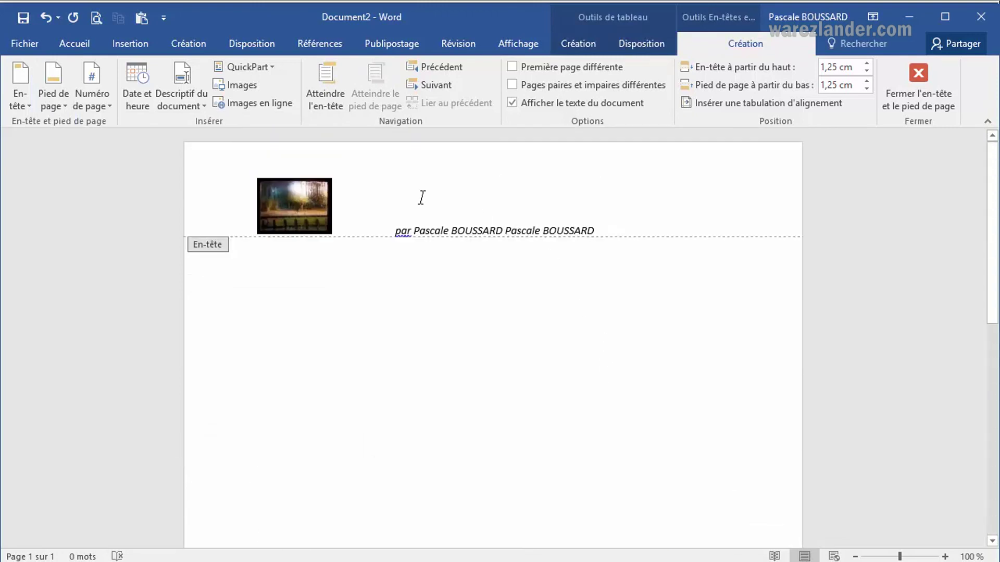
pyautogui.scroll(-3, 422, 402)
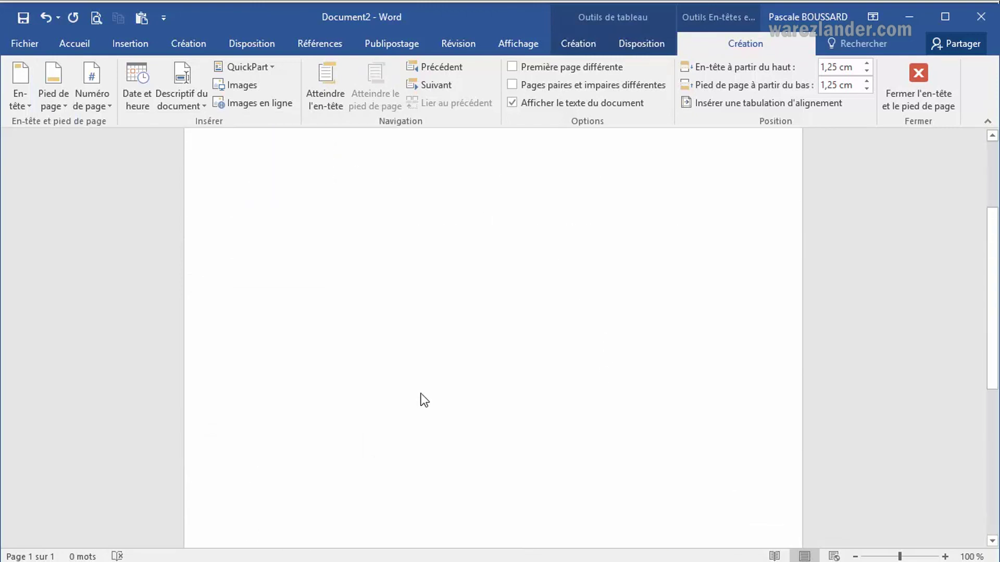
pyautogui.scroll(-5, 424, 400)
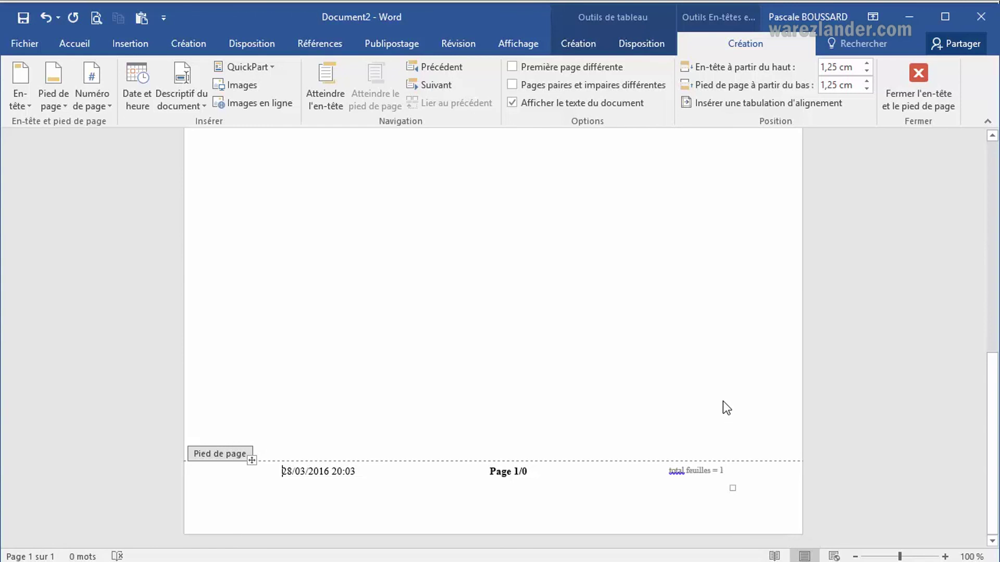
pyautogui.scroll(10, 511, 373)
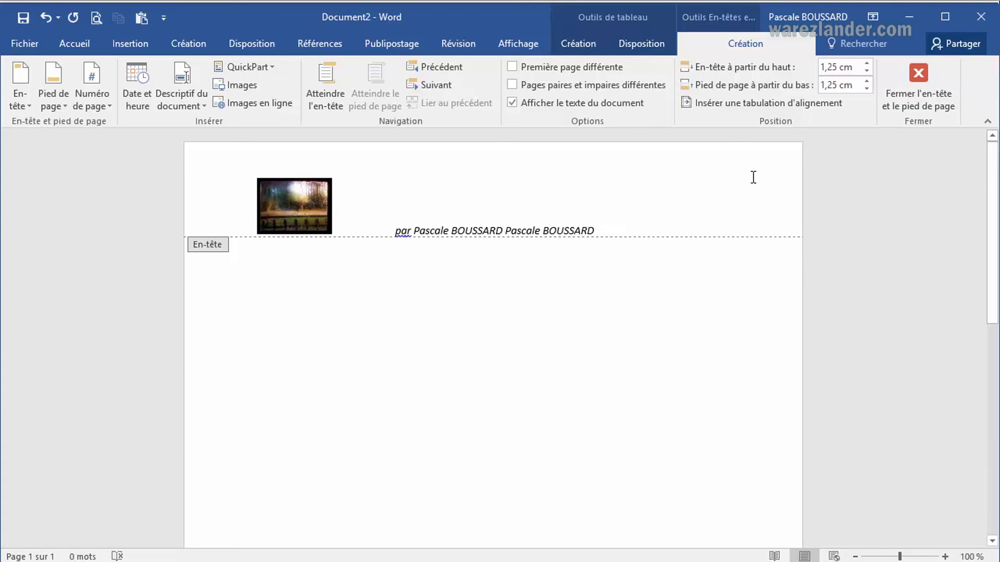
# - Close header and footer editing, and switch to the presentation's Plan slide after viewing the footer
pyautogui.click(919, 89)
pyautogui.scroll(-10, 637, 317)
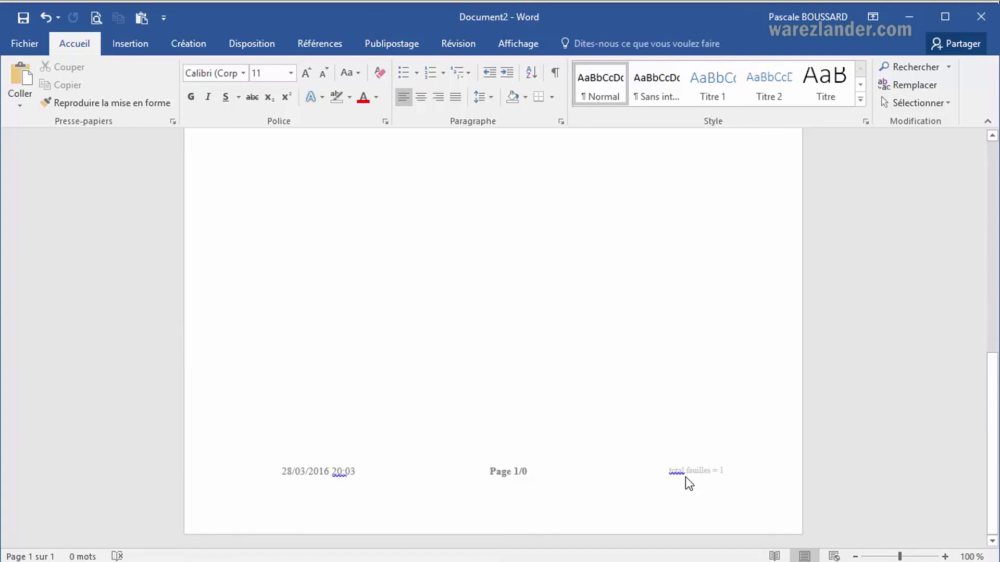
pyautogui.hotkey('alt', 'Tab')
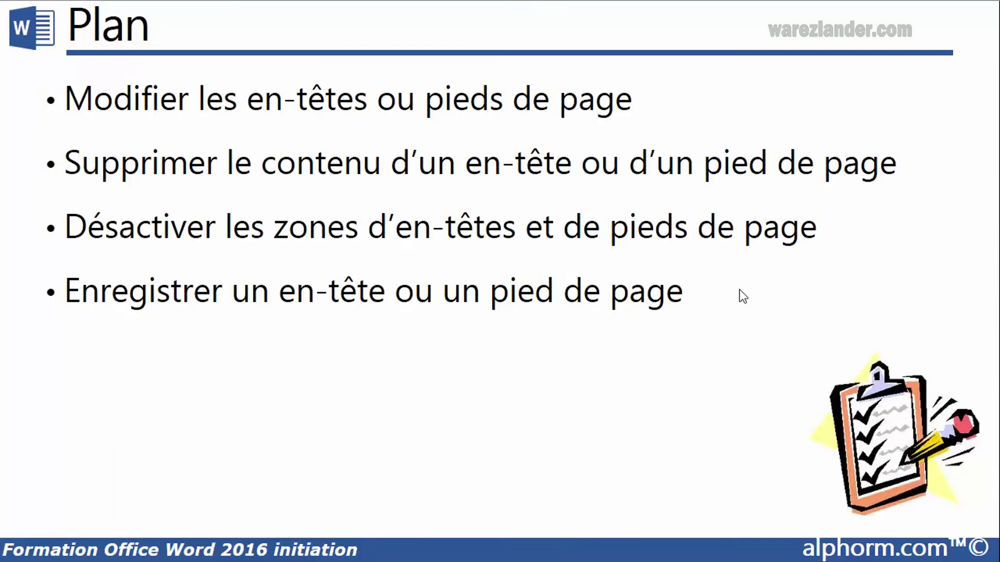